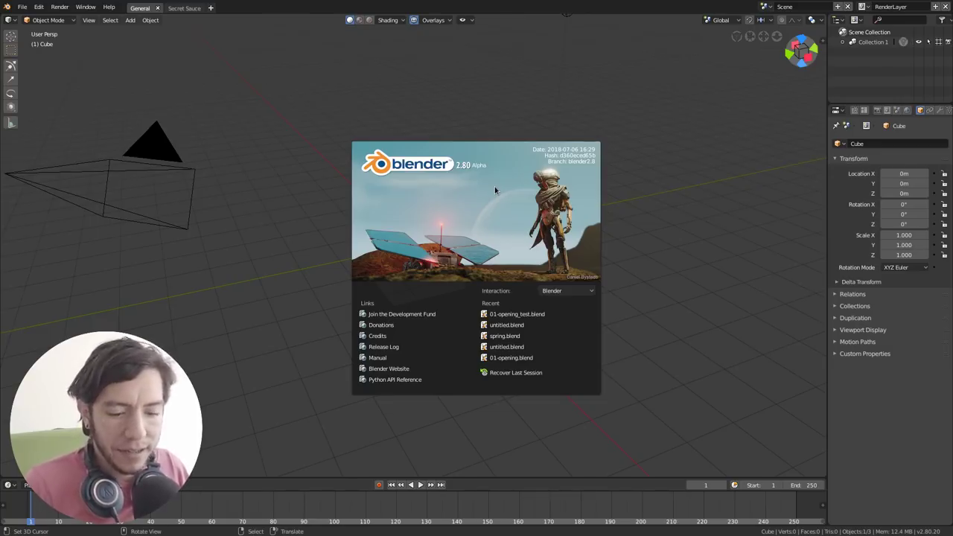
# - Dismiss the splash, preview the Flatty Light theme preset, then reset to the default theme
pyautogui.click(494, 187)
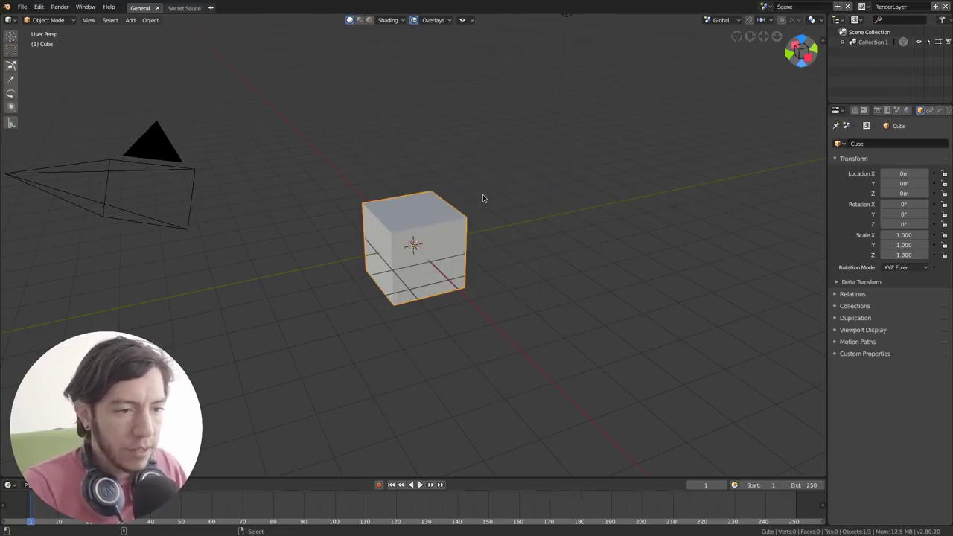
pyautogui.press('F4')
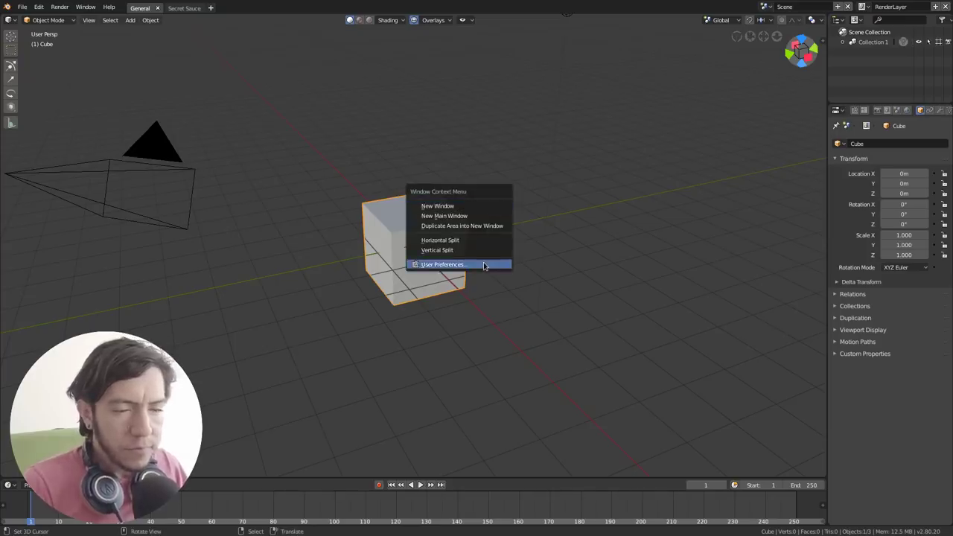
pyautogui.click(487, 263)
pyautogui.click(46, 53)
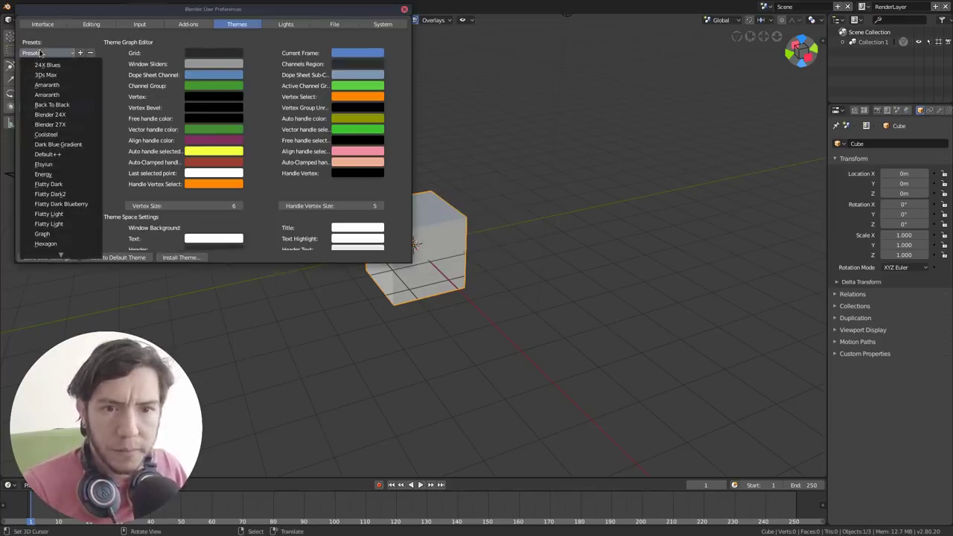
pyautogui.click(72, 216)
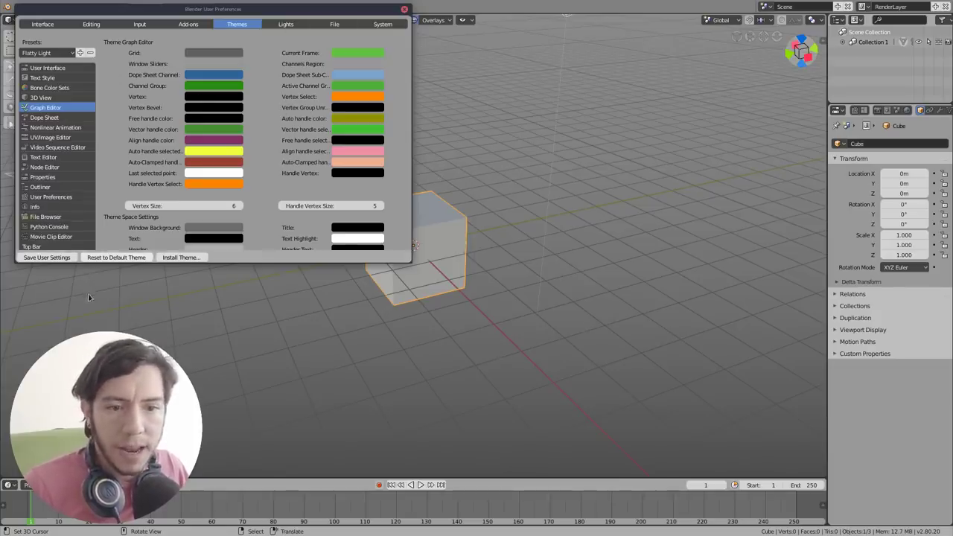
pyautogui.click(112, 257)
pyautogui.click(404, 9)
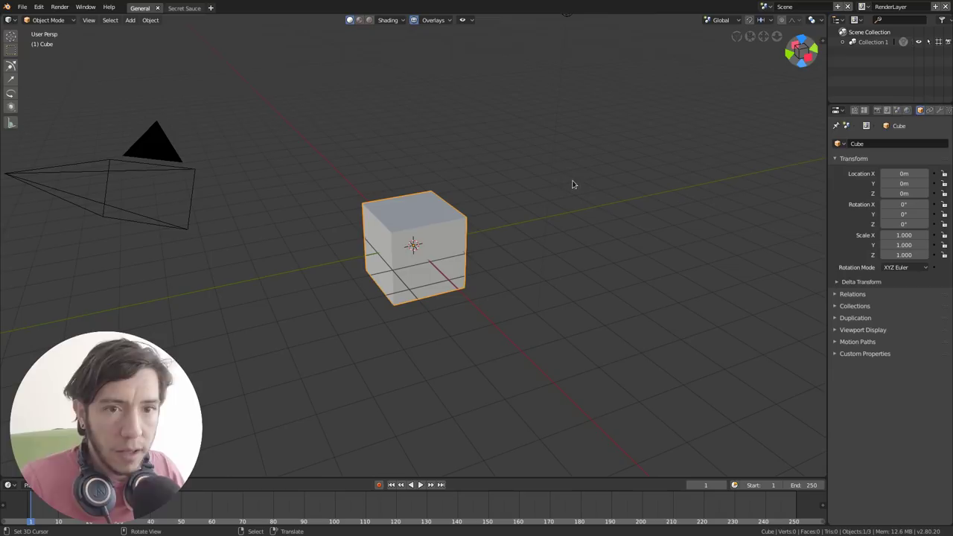
# - Reopen and dismiss the splash screen, then load and confirm Blender's factory settings
pyautogui.click(8, 6)
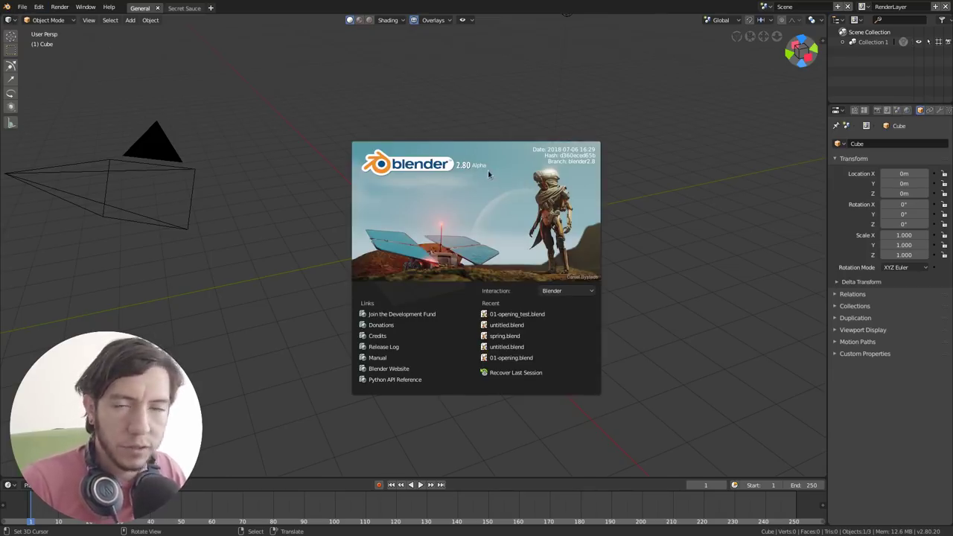
pyautogui.click(539, 140)
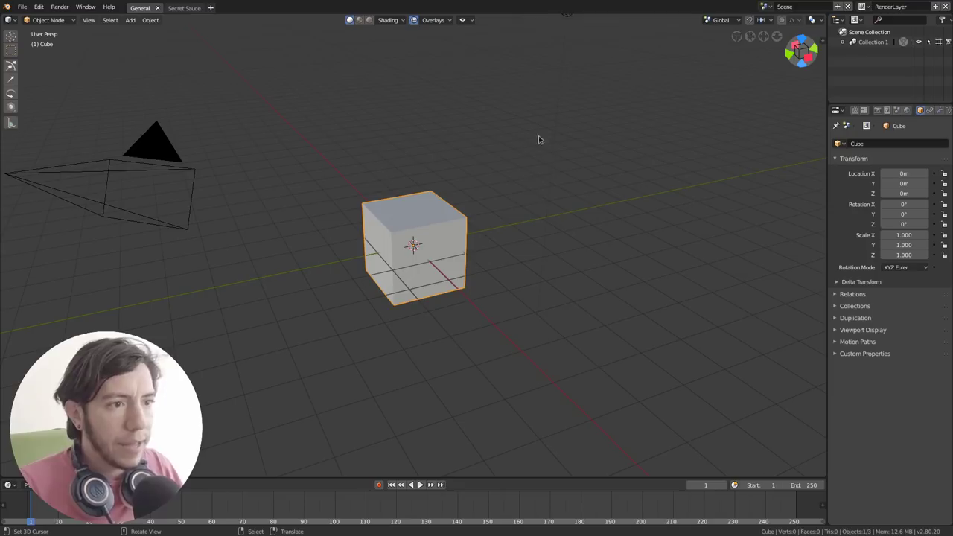
pyautogui.click(22, 8)
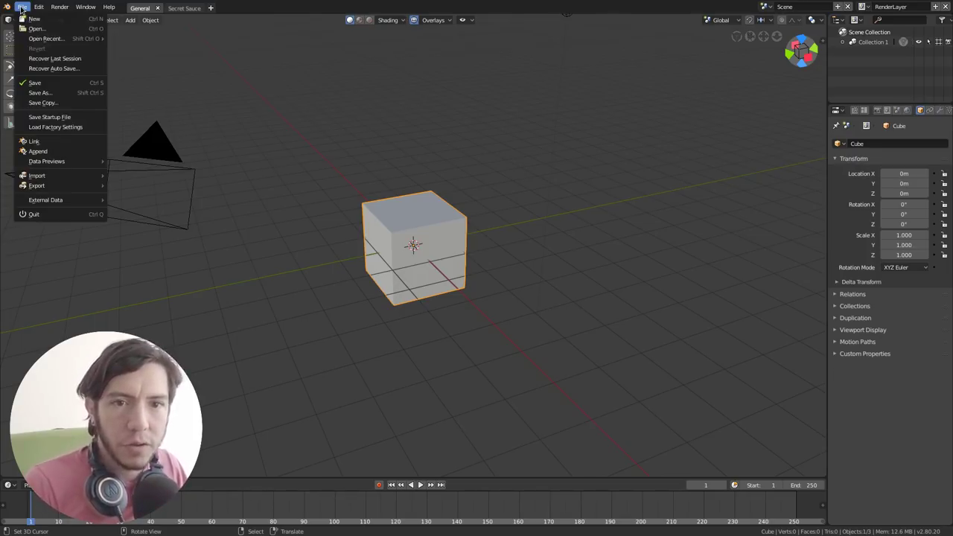
pyautogui.click(75, 126)
pyautogui.click(75, 129)
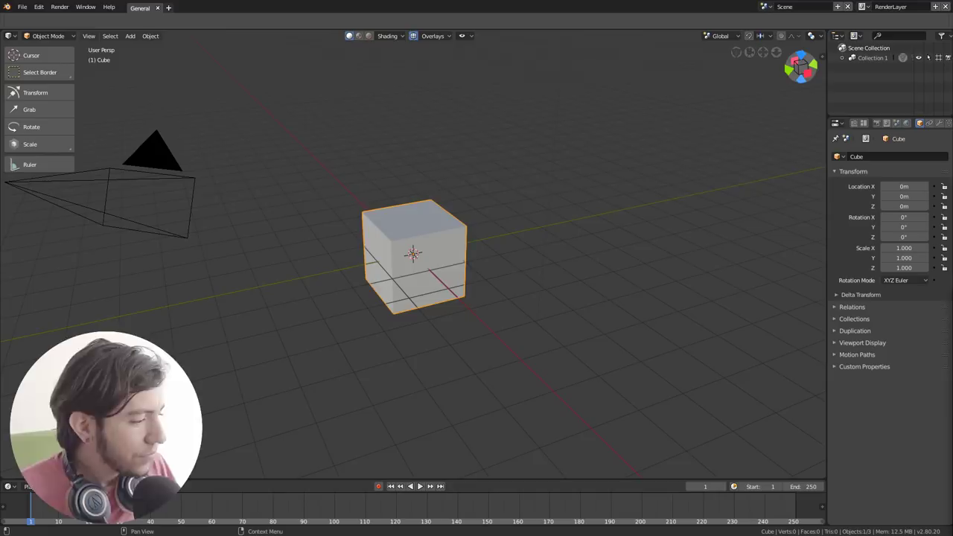
# - Orbit and zoom out, then try the 3D cursor, box select, transform and move tools
pyautogui.moveTo(555, 265)
pyautogui.mouseDown(button='middle')
pyautogui.moveTo(544, 261)
pyautogui.moveTo(601, 266)
pyautogui.moveTo(546, 266)
pyautogui.mouseUp(button='middle')
pyautogui.scroll(-6, 536, 268)
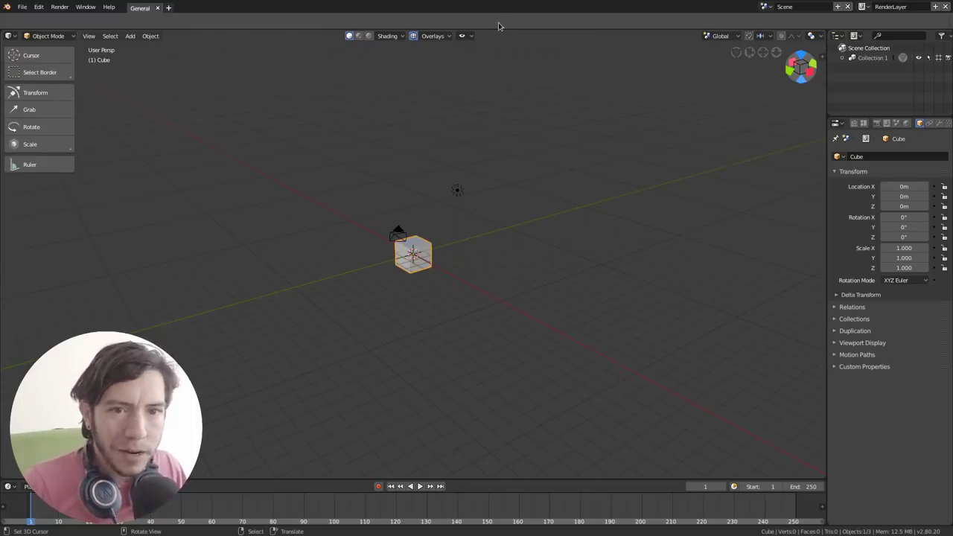
pyautogui.click(29, 56)
pyautogui.click(38, 72)
pyautogui.click(48, 93)
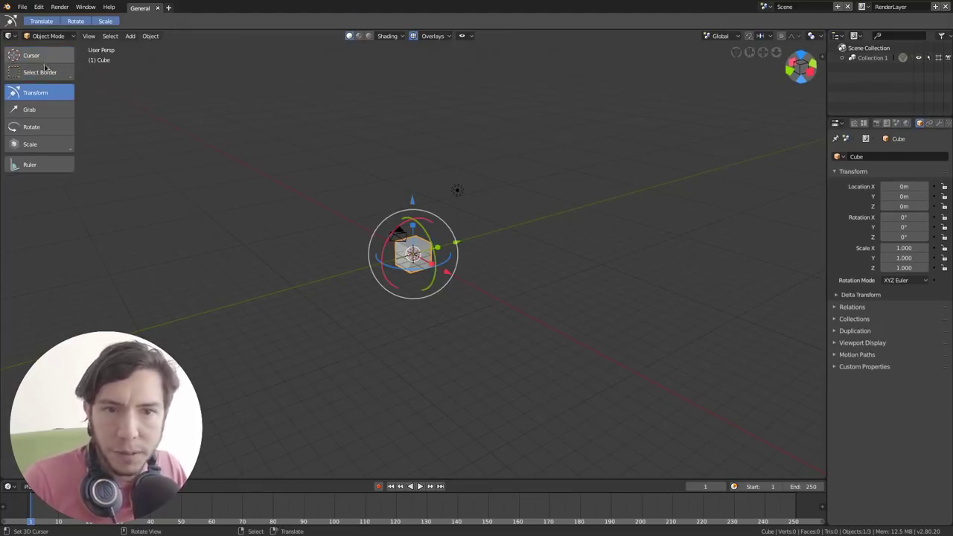
pyautogui.click(52, 110)
# - Switch the cube to Edit Mode, pick Inset Faces and show its Mesh Options
pyautogui.press('Tab')
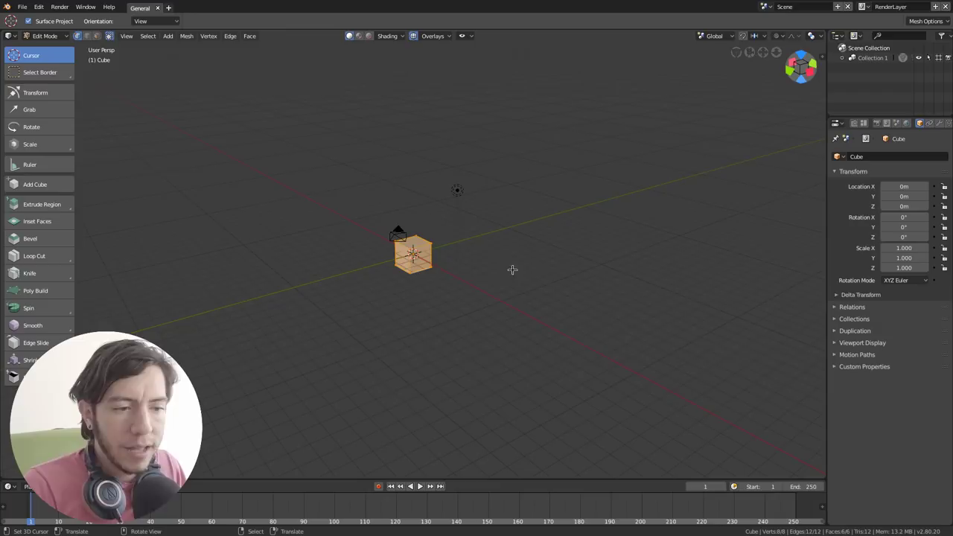
pyautogui.click(37, 221)
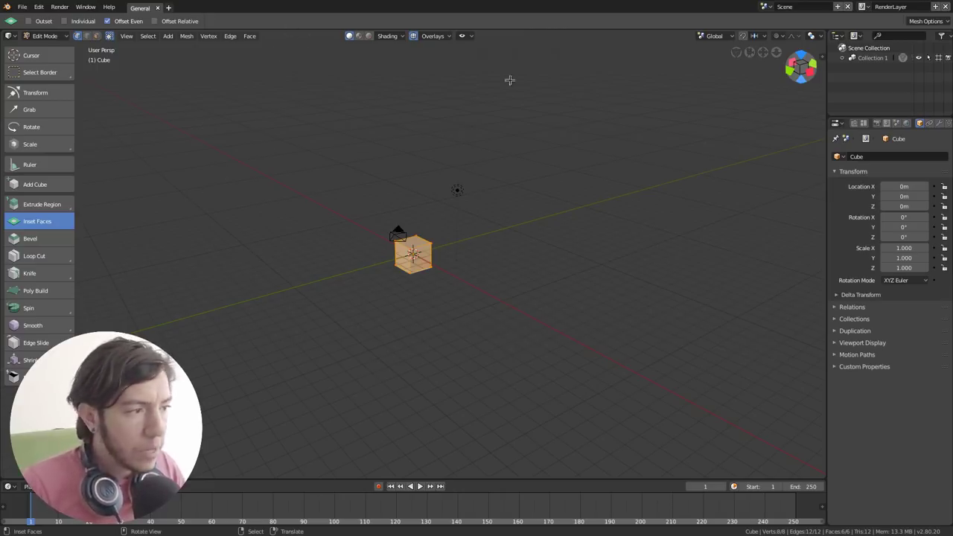
pyautogui.click(853, 123)
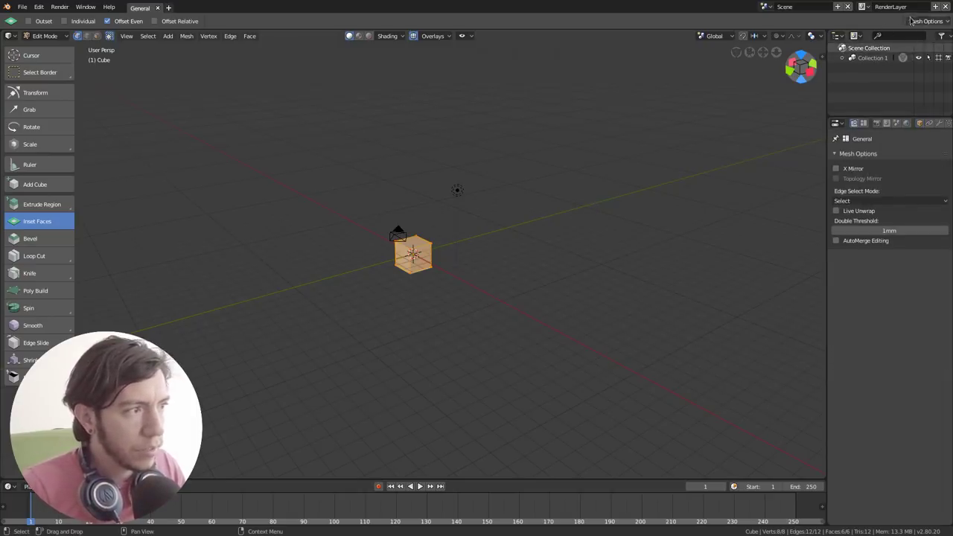
pyautogui.click(920, 22)
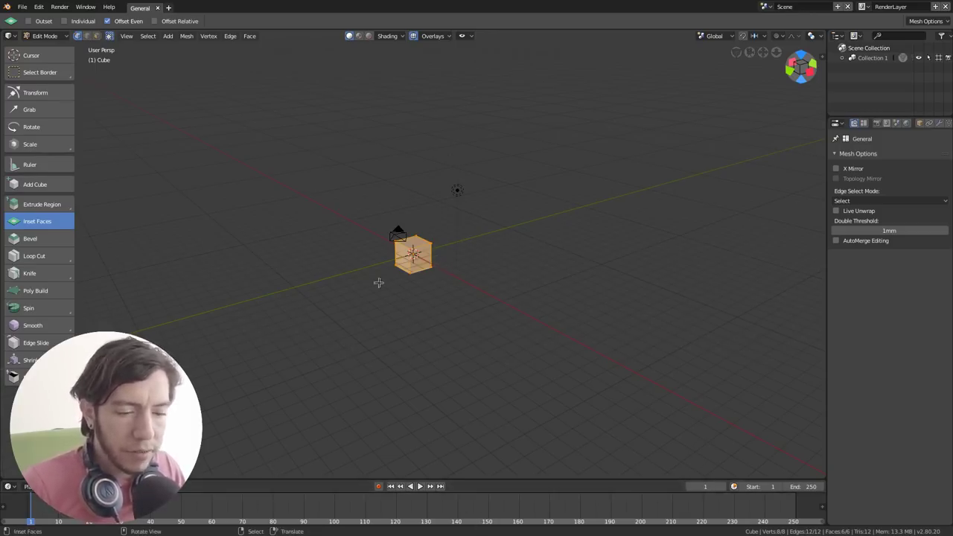
# - Browse the top menus, hide and restore the status and tool settings bars, then return to Object Mode
pyautogui.click(39, 6)
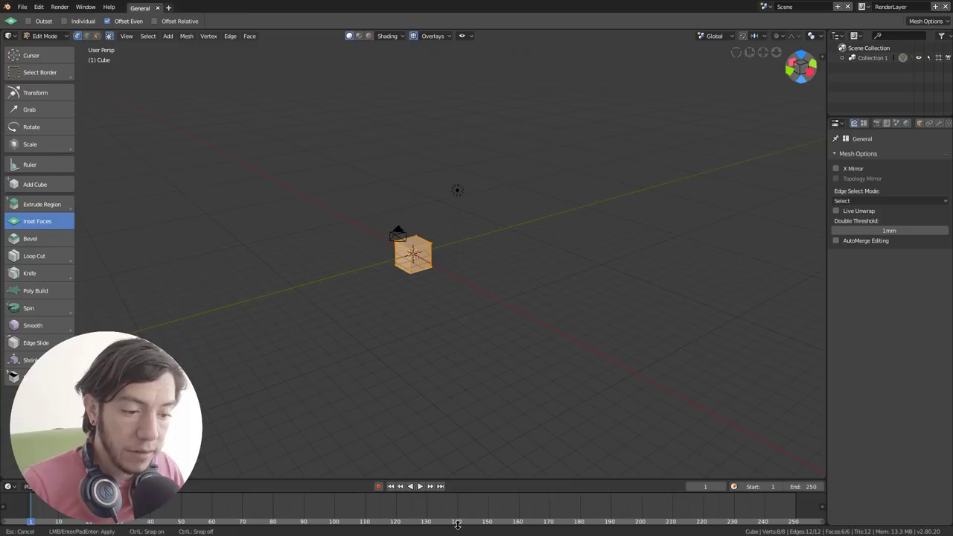
pyautogui.moveTo(458, 528); pyautogui.dragTo(461, 533)
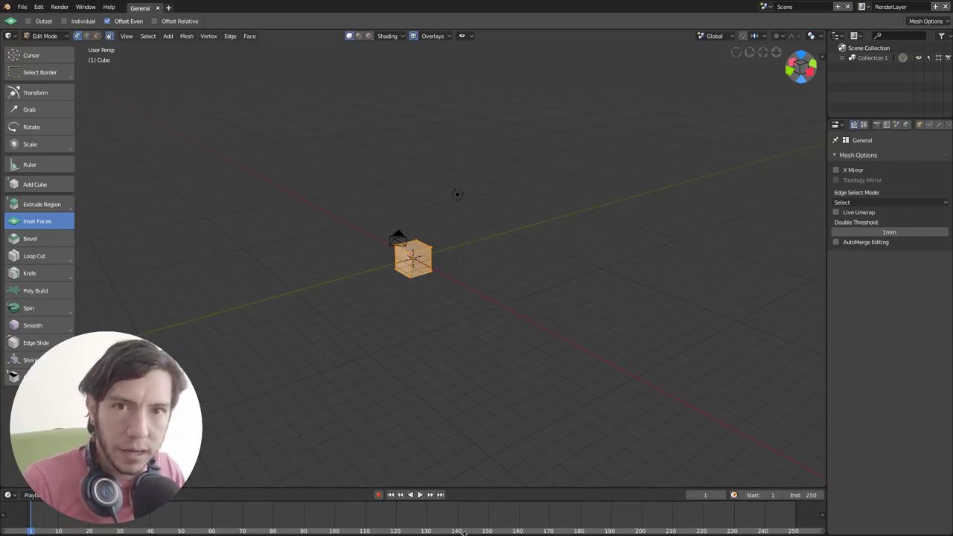
pyautogui.moveTo(460, 529); pyautogui.dragTo(460, 521)
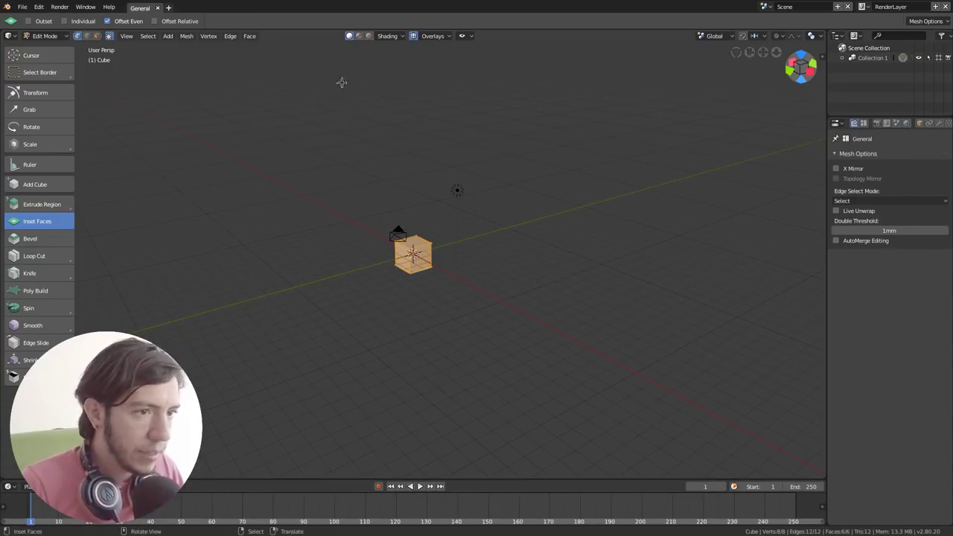
pyautogui.moveTo(357, 29)
pyautogui.mouseDown()
pyautogui.moveTo(356, 16)
pyautogui.moveTo(356, 46)
pyautogui.mouseUp()
pyautogui.press('Tab')
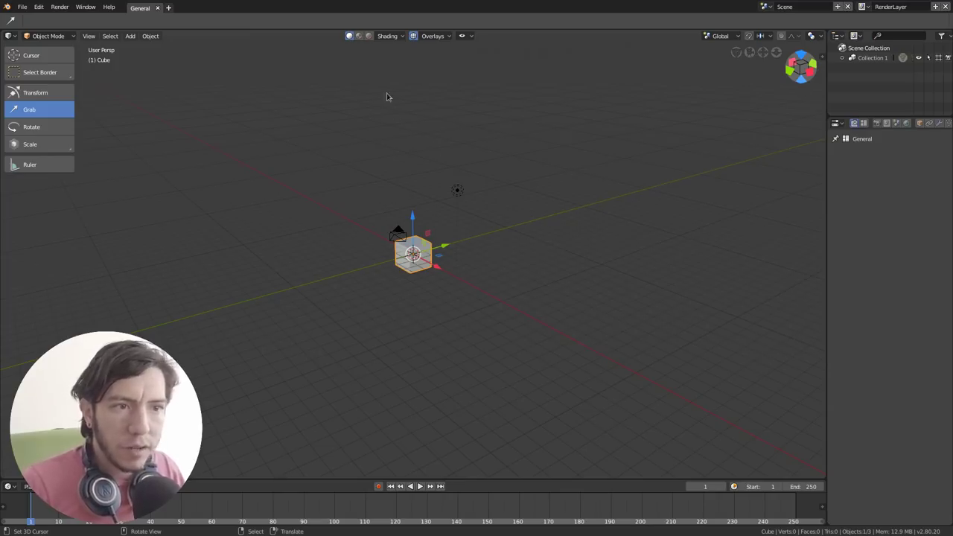
# - Inspect the viewport shading, overlay and object visibility options
pyautogui.click(390, 36)
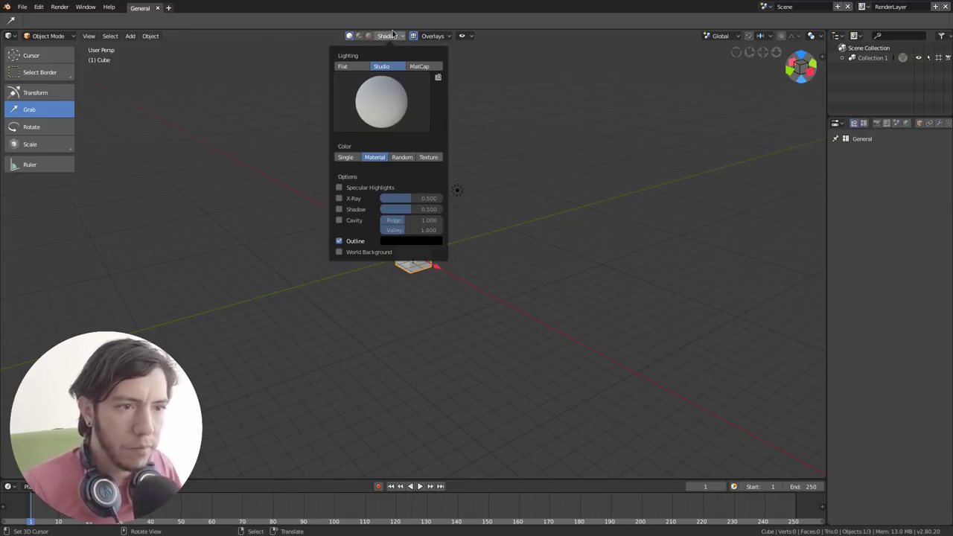
pyautogui.click(438, 37)
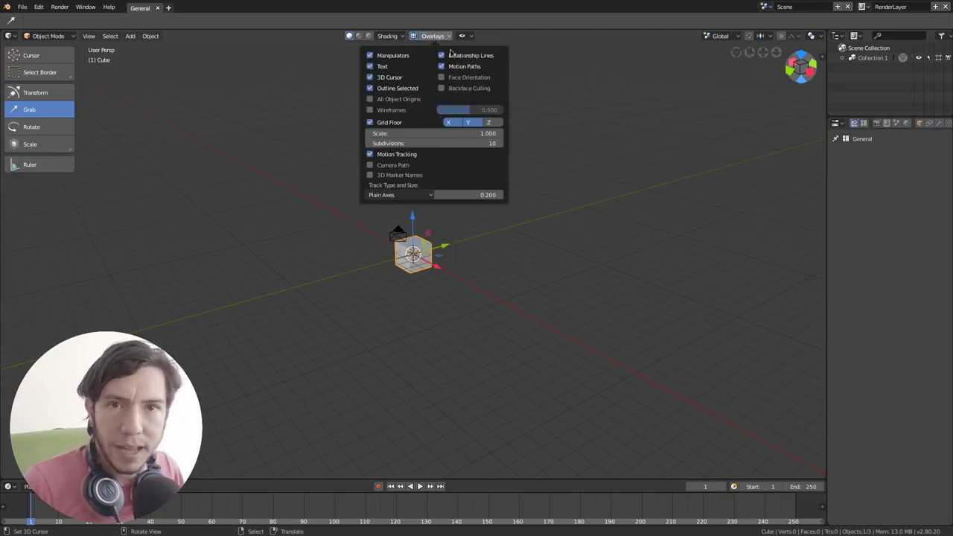
pyautogui.click(470, 36)
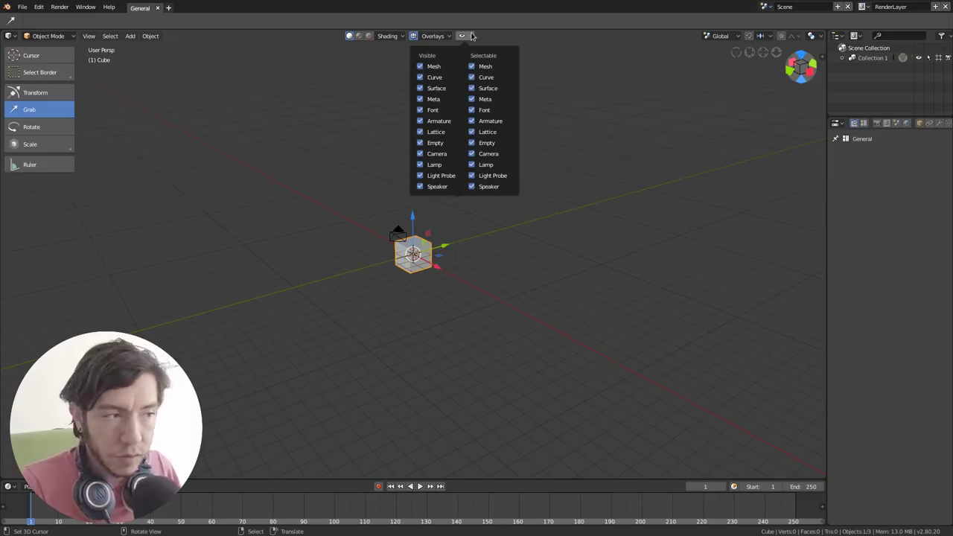
# - Inspect the pivot point, snapping and proportional falloff options, and the properties editor-type list
pyautogui.click(749, 36)
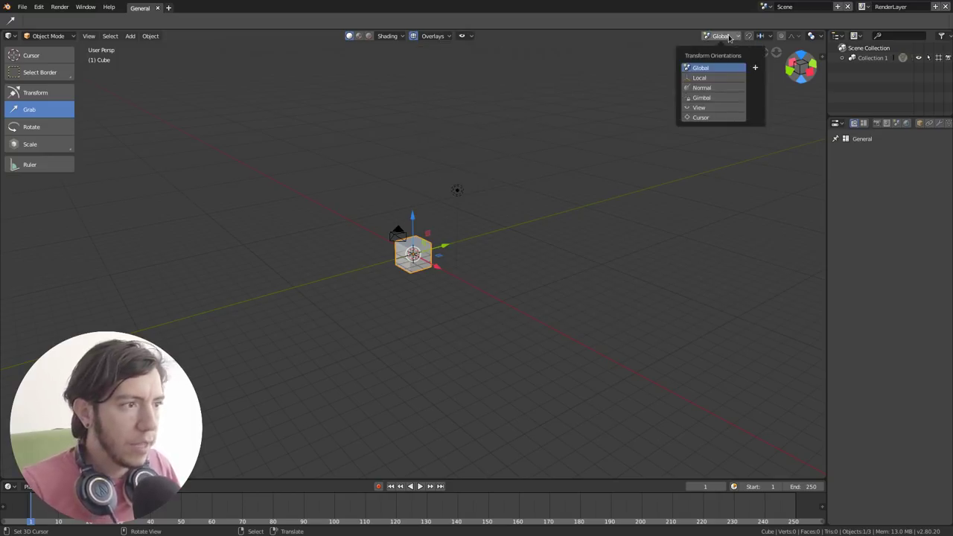
pyautogui.click(766, 35)
pyautogui.click(822, 36)
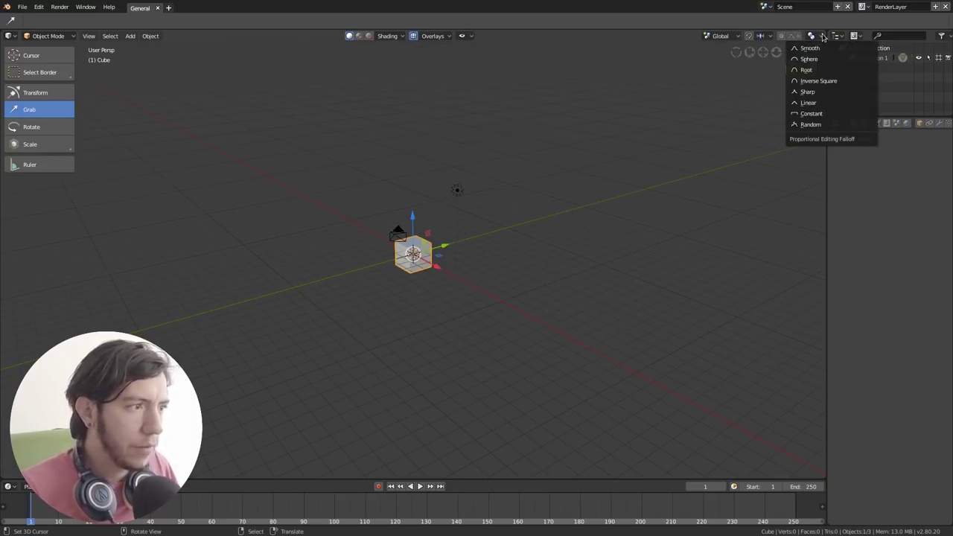
pyautogui.click(822, 35)
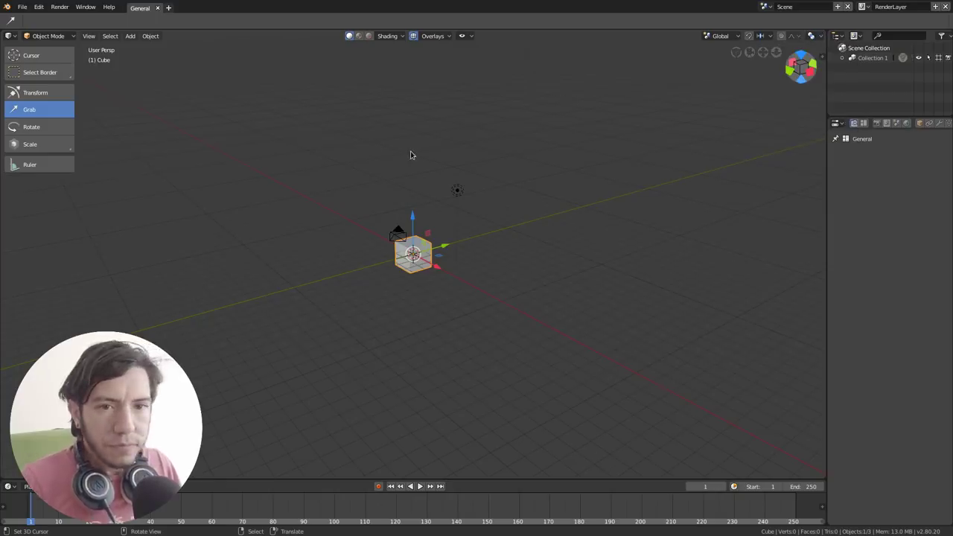
pyautogui.click(838, 124)
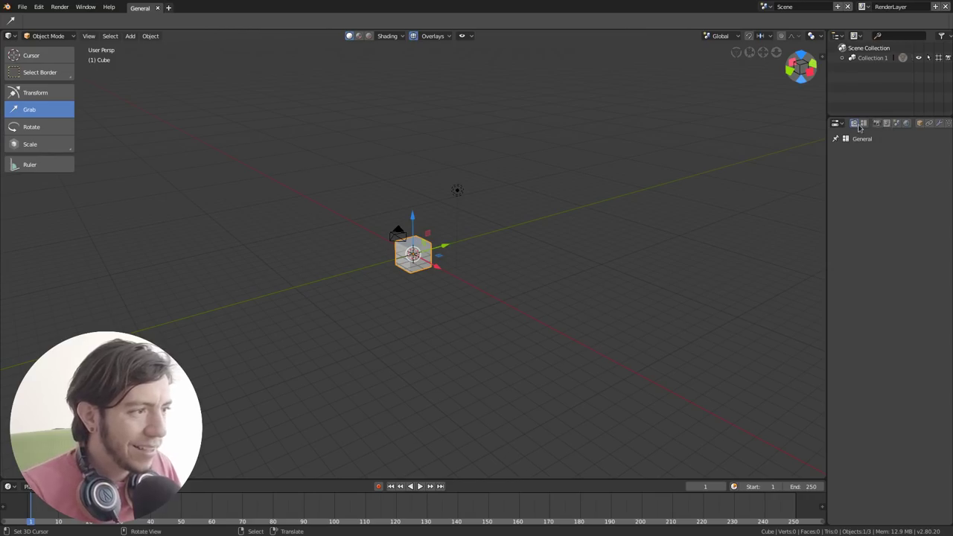
pyautogui.scroll(-2, 860, 127)
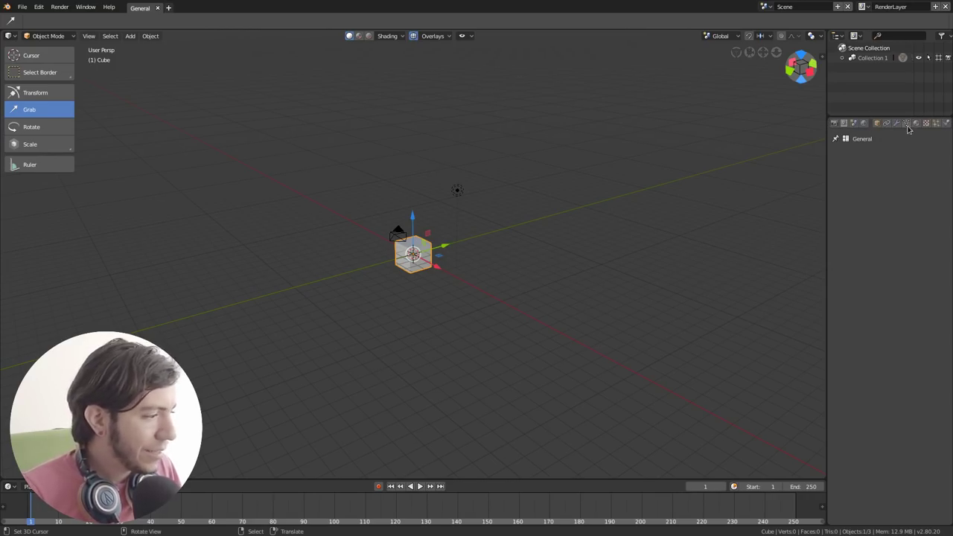
# - Raise the interface Scale to 1.20 in User Preferences and close the window
pyautogui.press('F4')
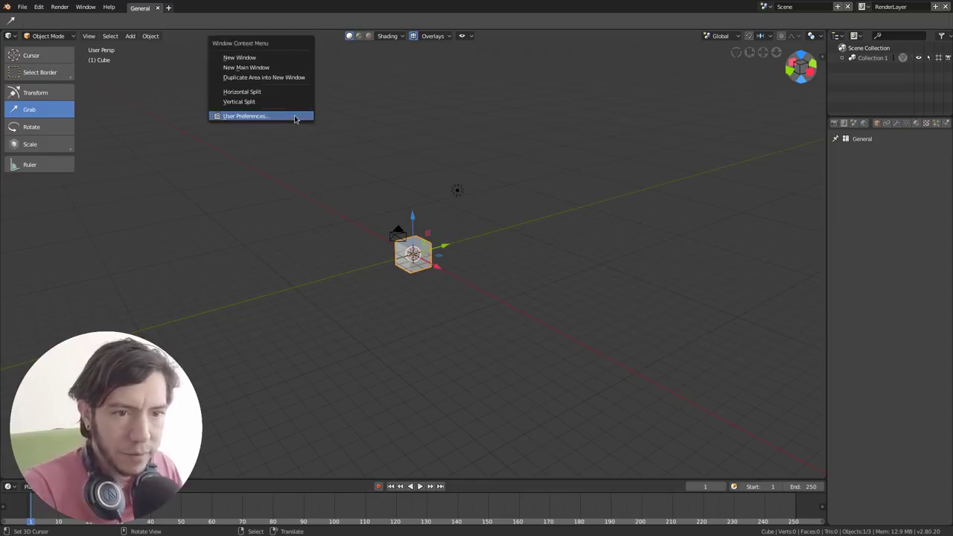
pyautogui.click(295, 118)
pyautogui.click(45, 24)
pyautogui.moveTo(75, 60)
pyautogui.mouseDown()
pyautogui.moveTo(92, 47)
pyautogui.moveTo(84, 62)
pyautogui.mouseUp()
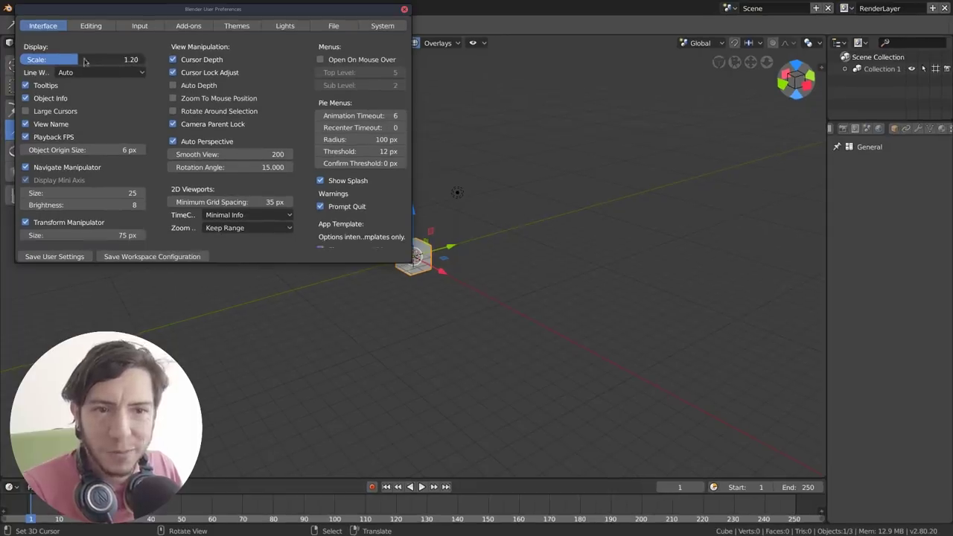
pyautogui.click(404, 9)
# - Show the Render properties and widen the Properties panel
pyautogui.hscroll(-2, 878, 130)
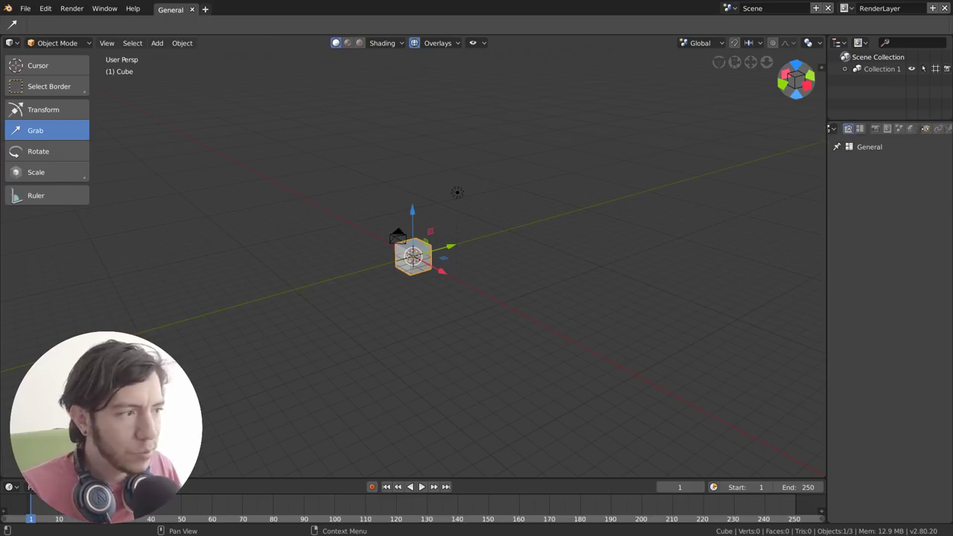
pyautogui.click(882, 130)
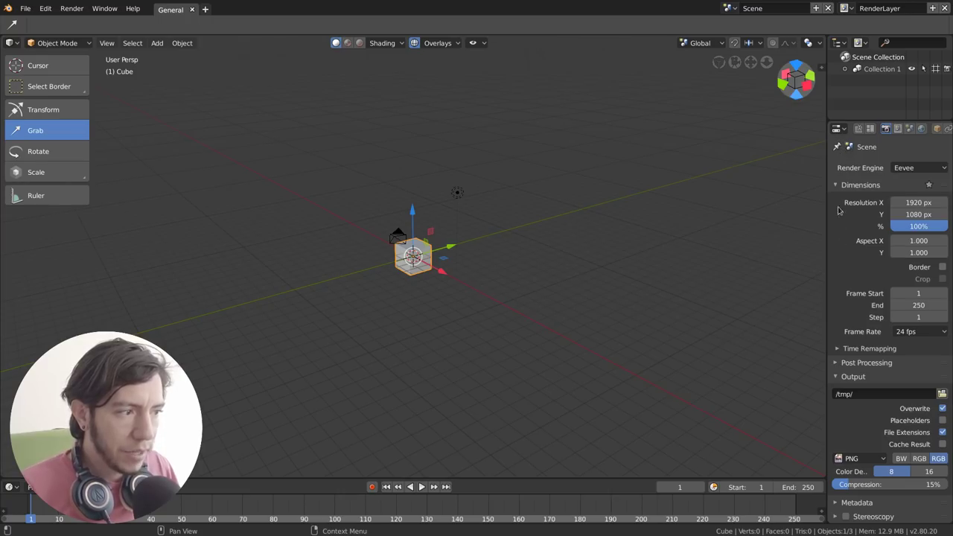
pyautogui.moveTo(825, 190); pyautogui.dragTo(796, 191)
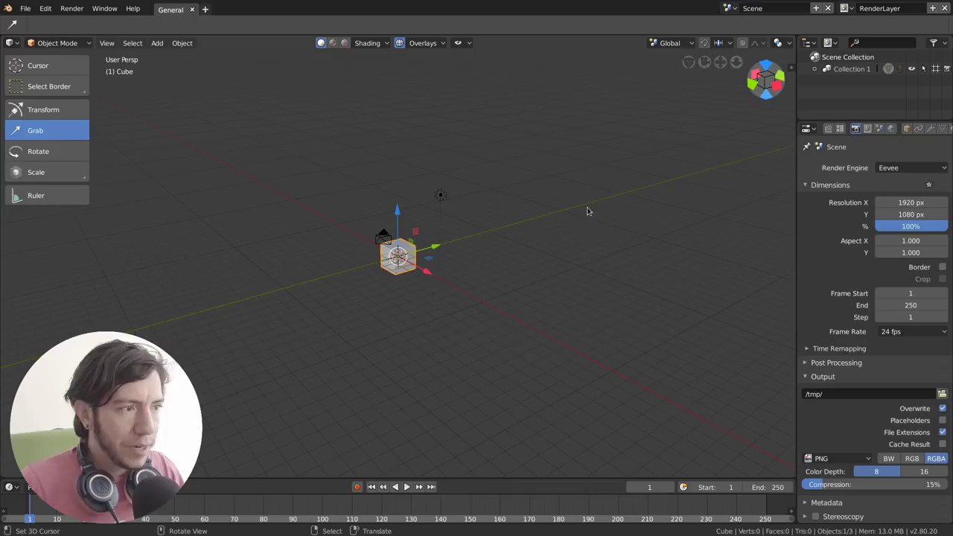
pyautogui.click(9, 486)
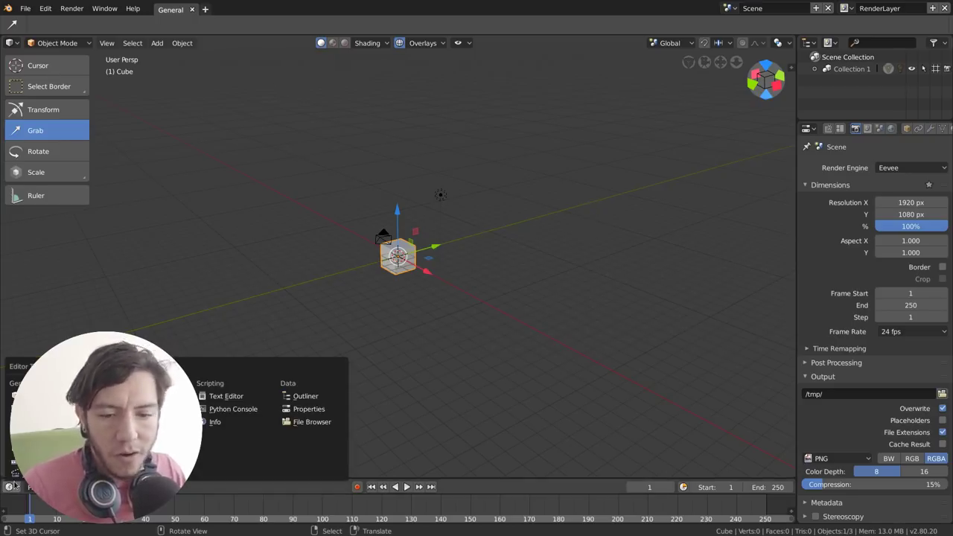
pyautogui.click(17, 486)
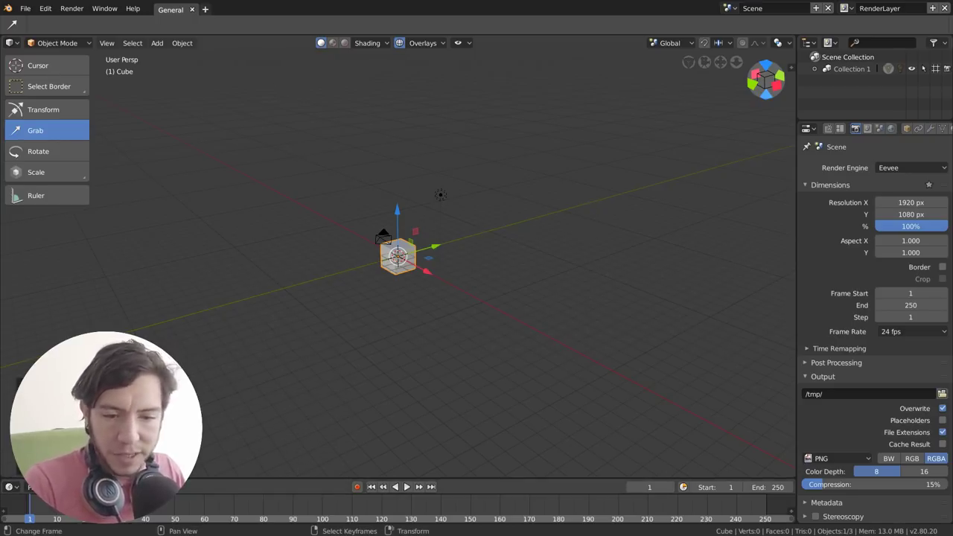
pyautogui.click(44, 487)
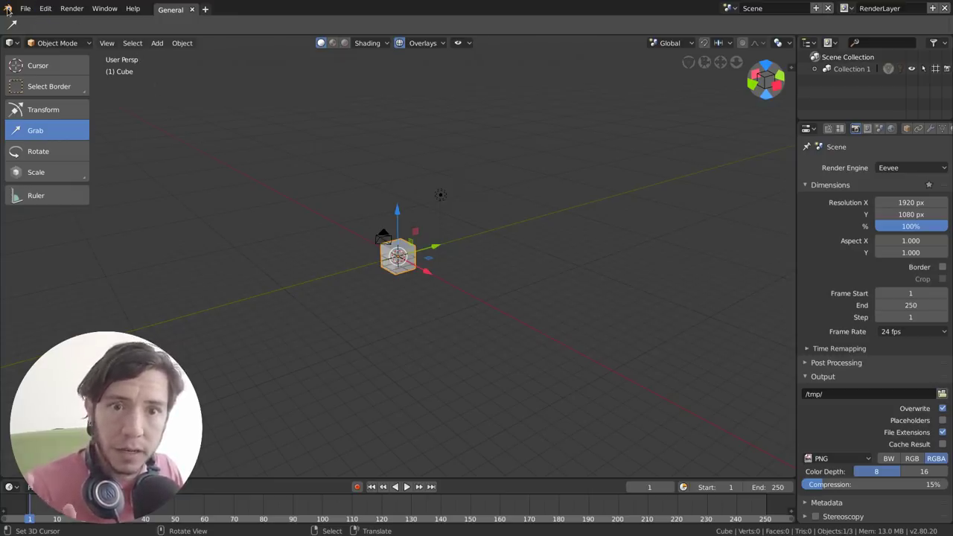
# - Set the splash screen's Interaction preset to Blender 27X and close the splash
pyautogui.click(9, 10)
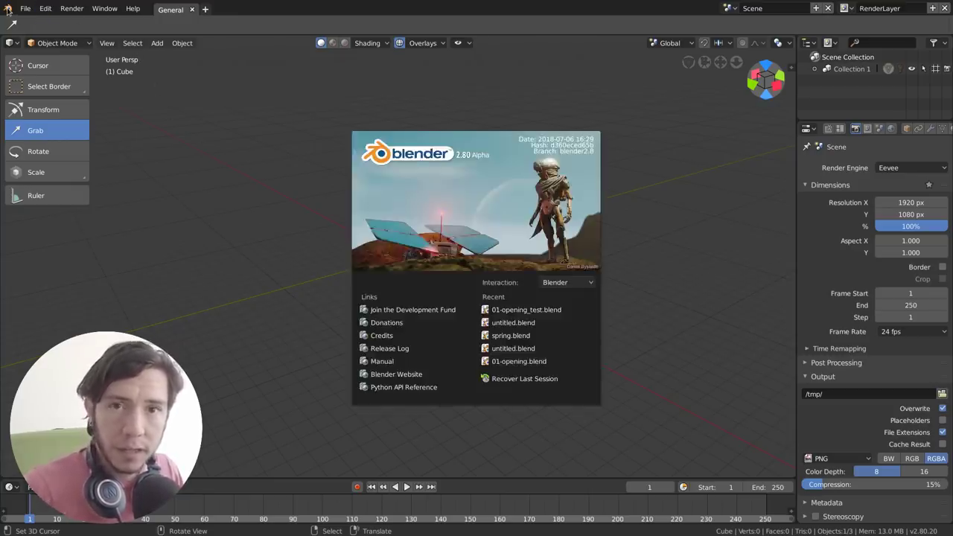
pyautogui.click(573, 283)
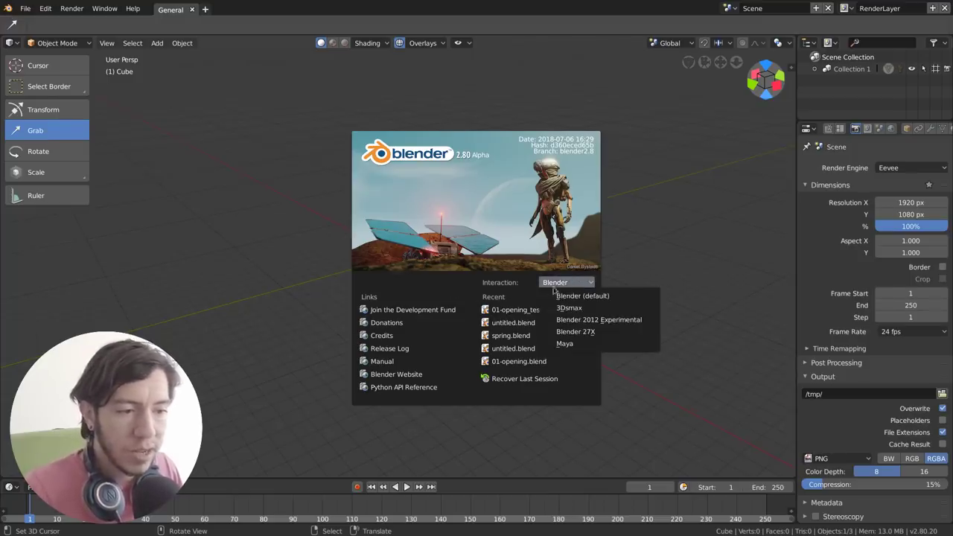
pyautogui.click(612, 335)
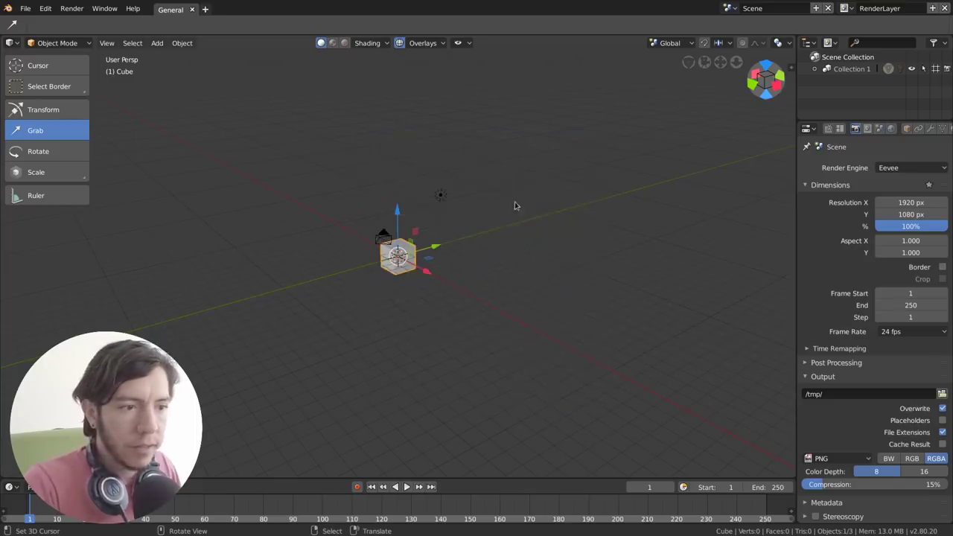
pyautogui.click(439, 196)
# - Toggle the cube in and out of Edit Mode, orbit, then enter Weight Paint with Ctrl+Tab
pyautogui.scroll(4, 449, 295)
pyautogui.press('Tab')
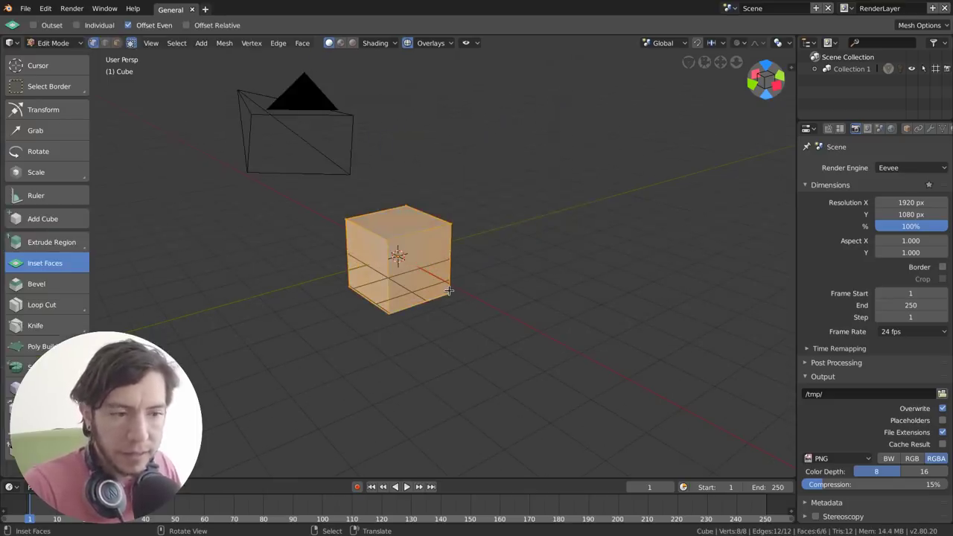
pyautogui.press('Tab')
pyautogui.moveTo(449, 296); pyautogui.dragTo(482, 296, button='middle')
pyautogui.hotkey('ctrl', 'Tab')
pyautogui.hotkey('ctrl', 'Tab')
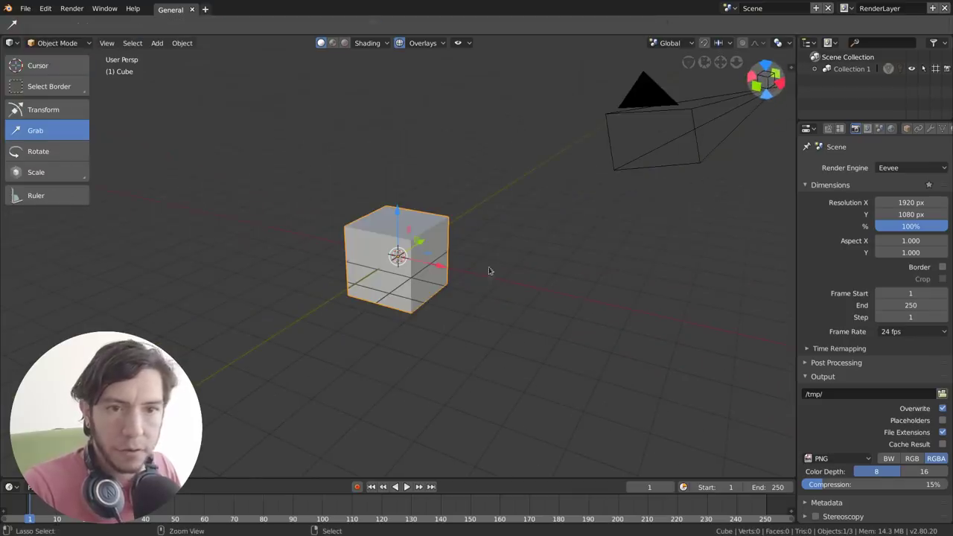
# - Load and confirm factory settings, then orbit and zoom around the cube
pyautogui.click(25, 9)
pyautogui.click(80, 151)
pyautogui.click(80, 152)
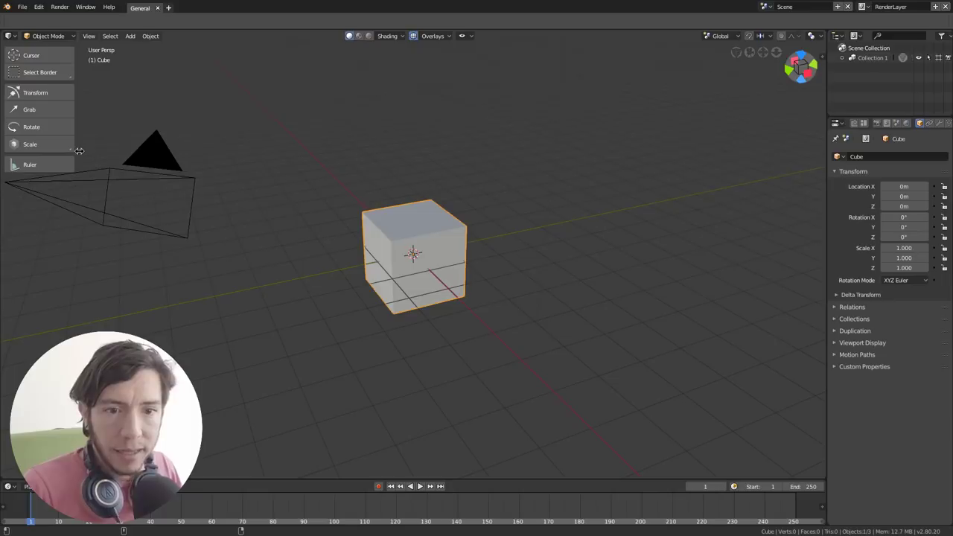
pyautogui.moveTo(462, 298)
pyautogui.mouseDown(button='middle')
pyautogui.moveTo(483, 297)
pyautogui.moveTo(470, 297)
pyautogui.mouseUp(button='middle')
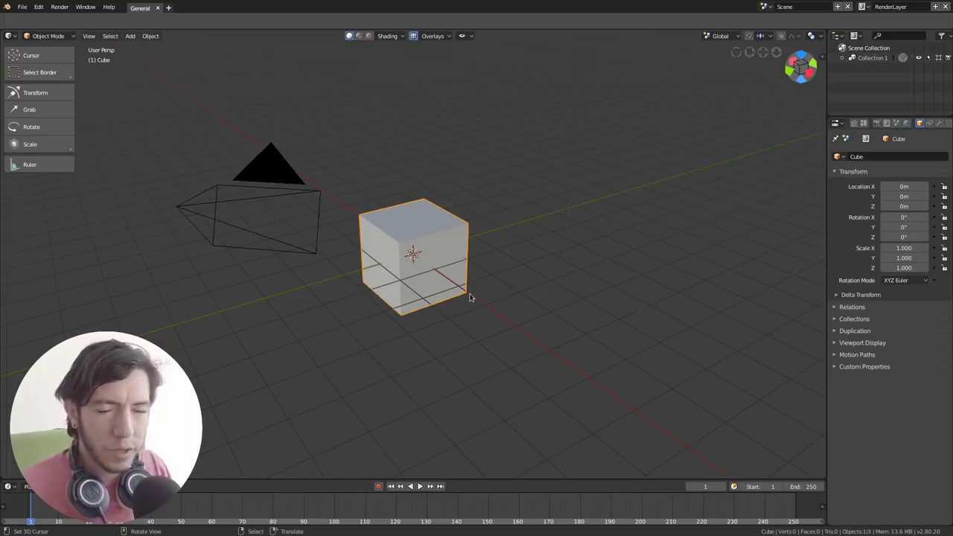
pyautogui.scroll(-3, 469, 297)
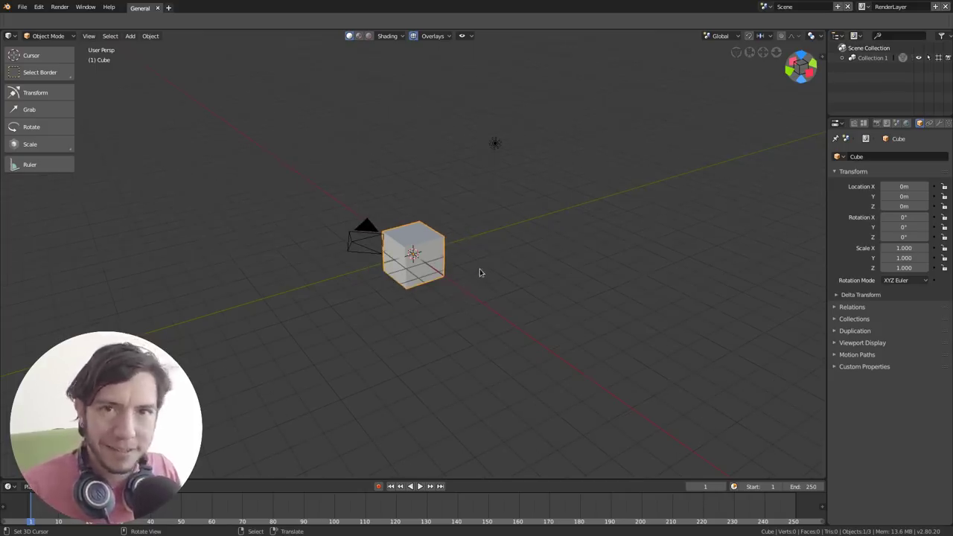
pyautogui.scroll(2, 480, 273)
pyautogui.press('Tab')
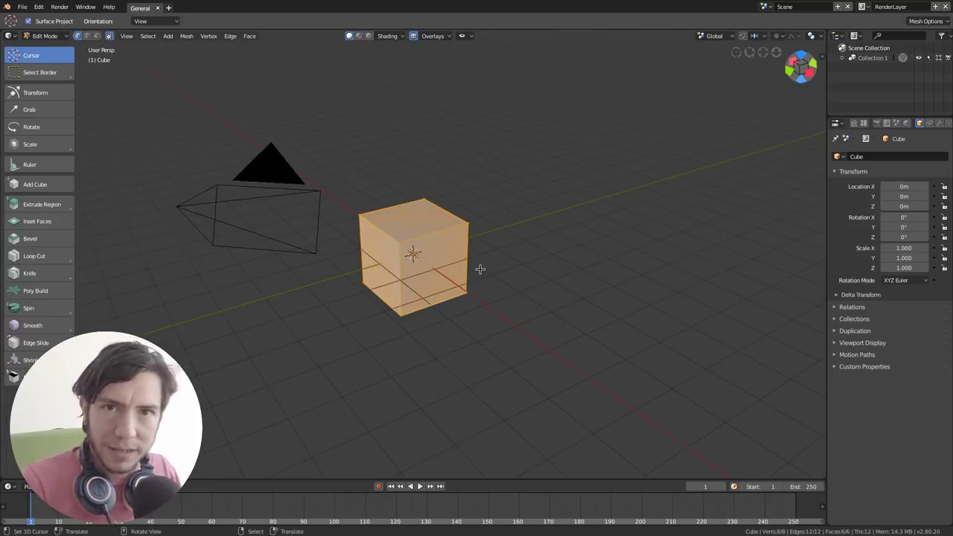
pyautogui.press('Tab')
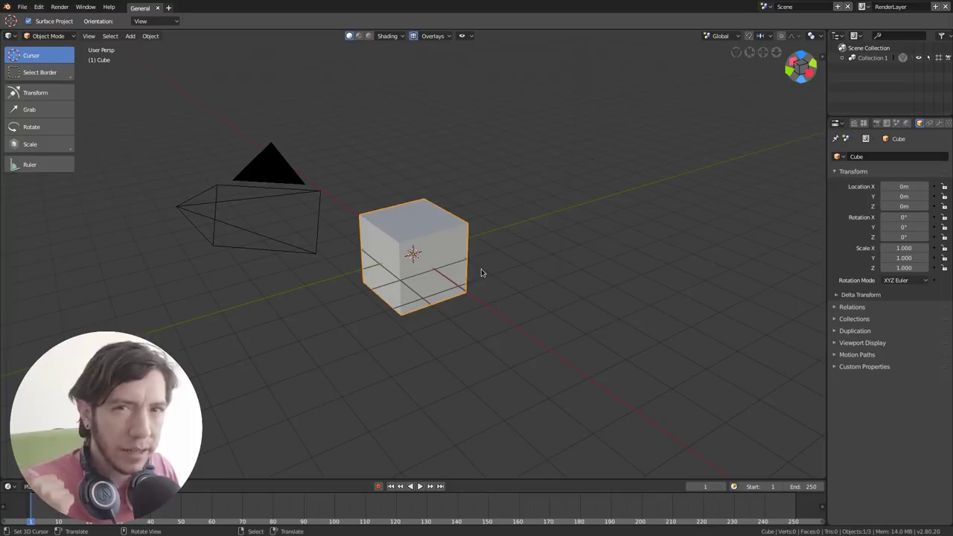
pyautogui.moveTo(480, 269); pyautogui.dragTo(503, 267, button='middle')
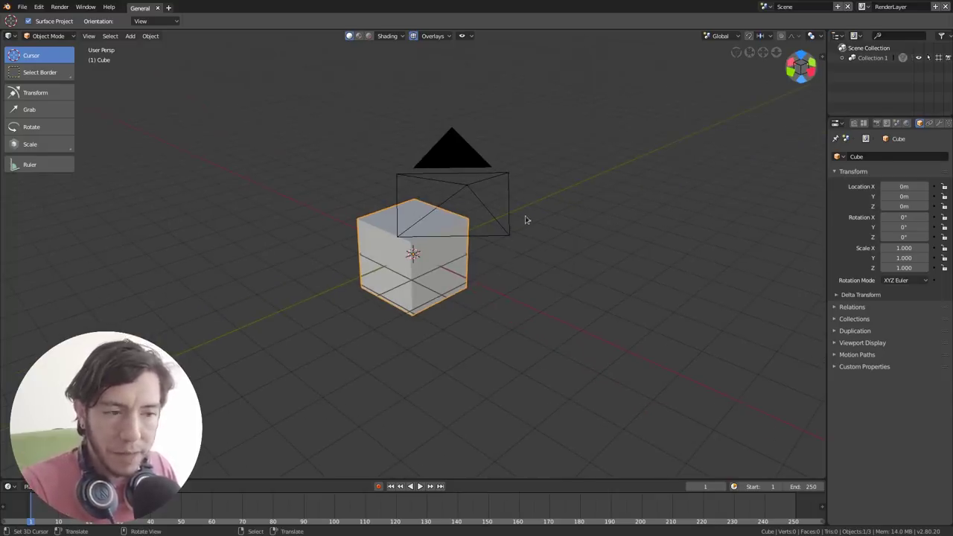
pyautogui.hotkey('ctrl', 'z')
pyautogui.hotkey('ctrl', 'Tab')
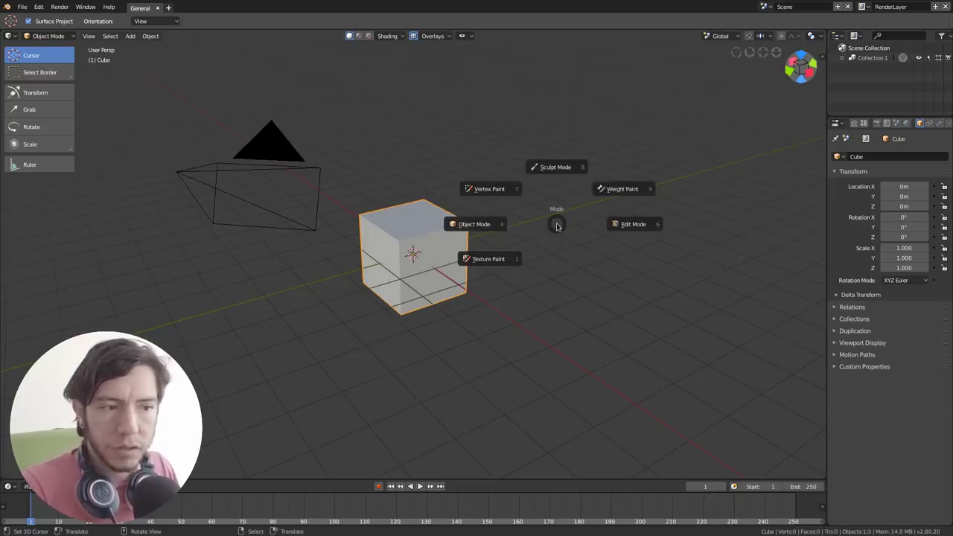
pyautogui.press('Tab')
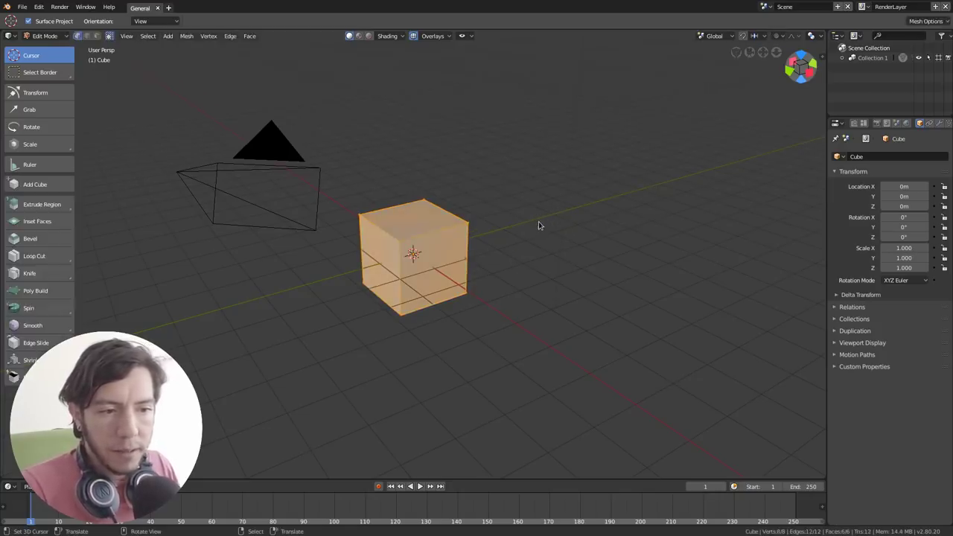
pyautogui.press('Tab')
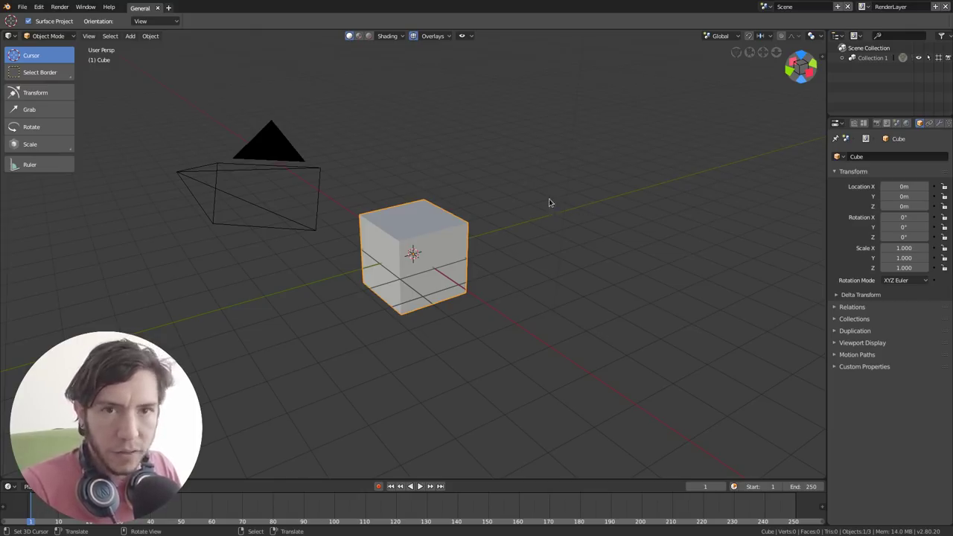
pyautogui.press('Tab')
pyautogui.press('Tab')
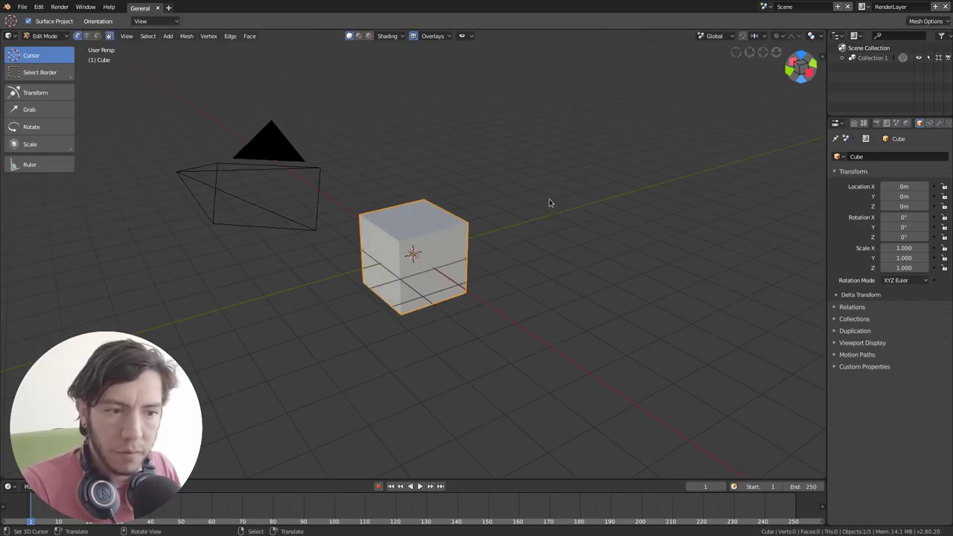
pyautogui.hotkey('ctrl', 'Tab')
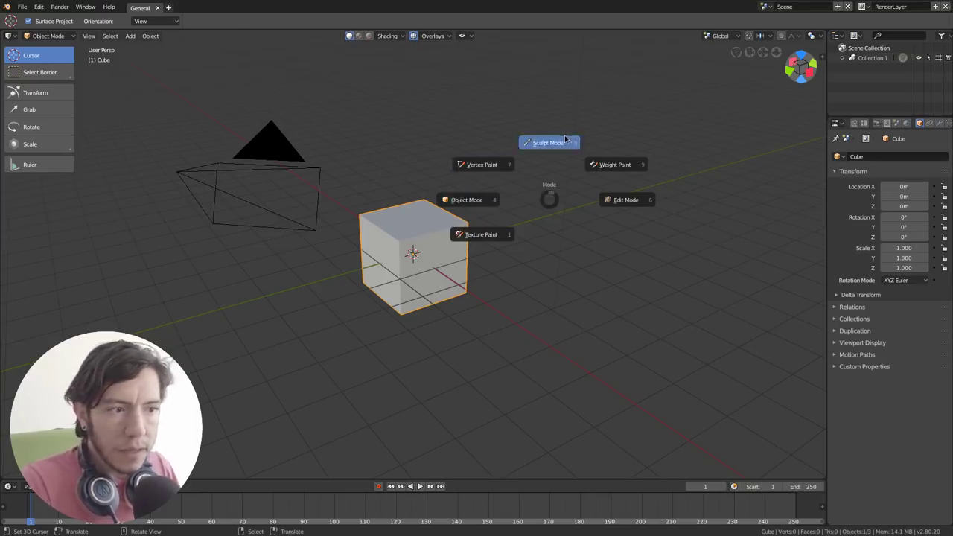
pyautogui.click(496, 201)
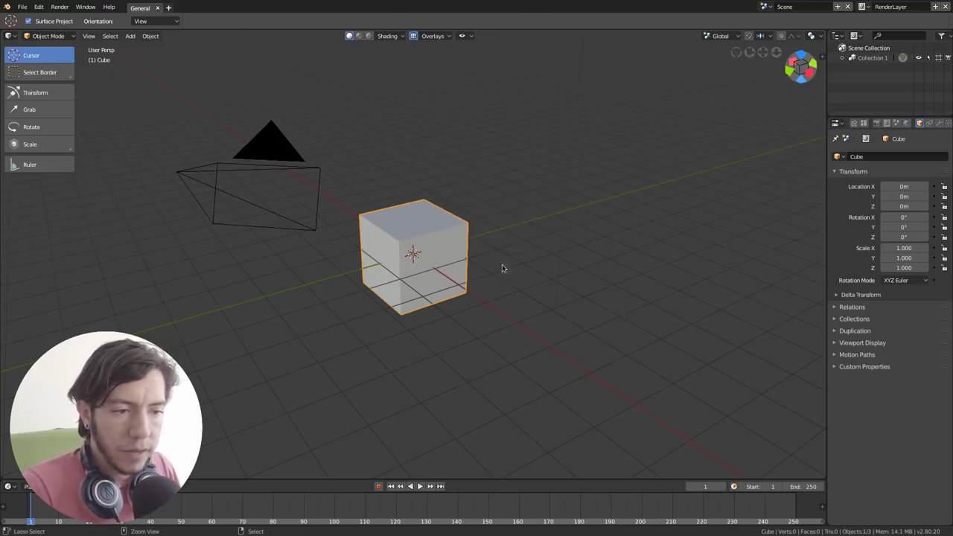
pyautogui.hotkey('ctrl', 'Tab')
pyautogui.hotkey('ctrl', 'Tab')
pyautogui.press('Tab')
pyautogui.press('Tab')
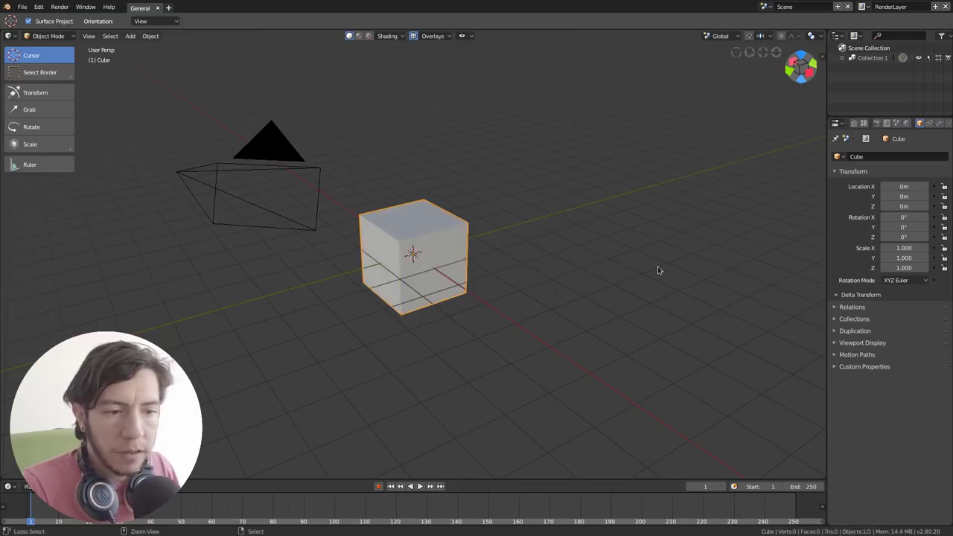
pyautogui.hotkey('ctrl', 'Tab')
pyautogui.click(352, 253)
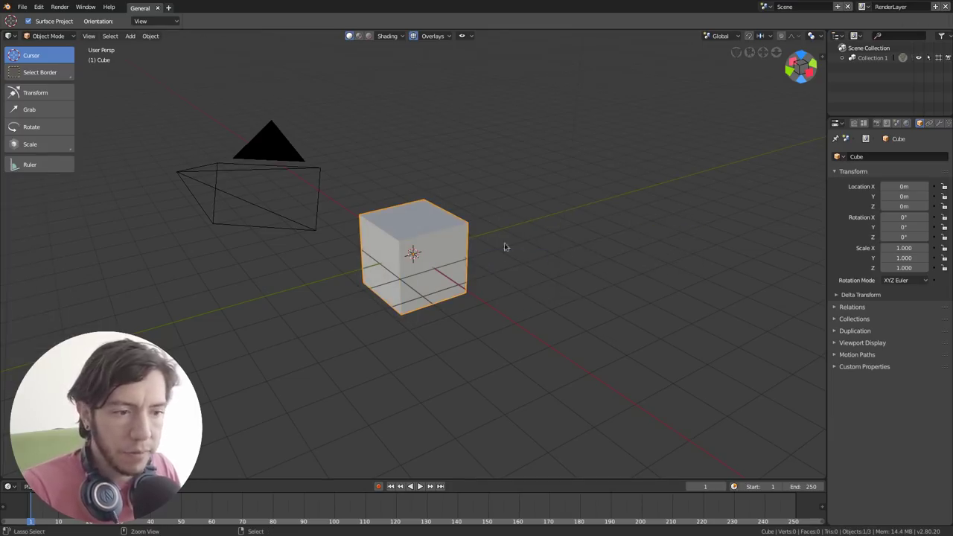
pyautogui.press('Tab')
pyautogui.press('Tab')
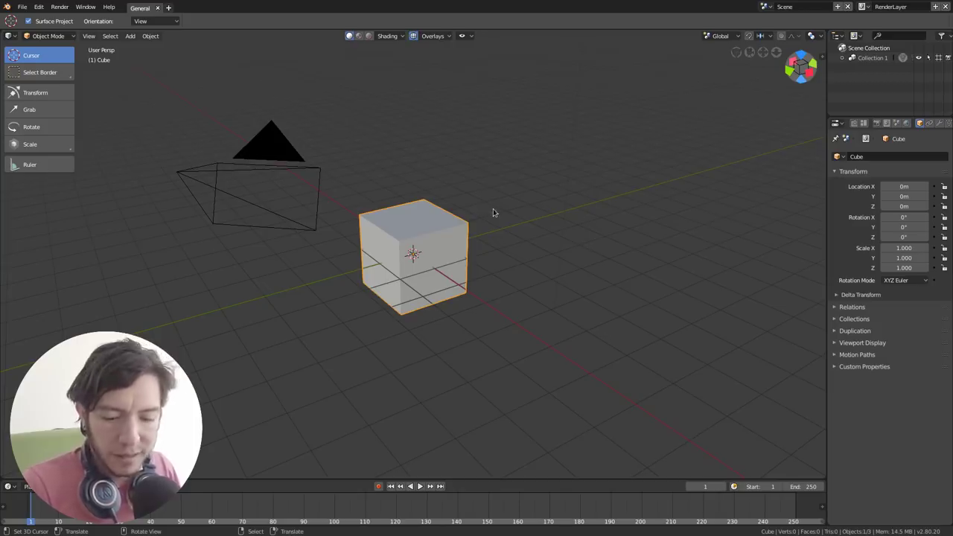
pyautogui.scroll(4, 483, 226)
pyautogui.press('Tab')
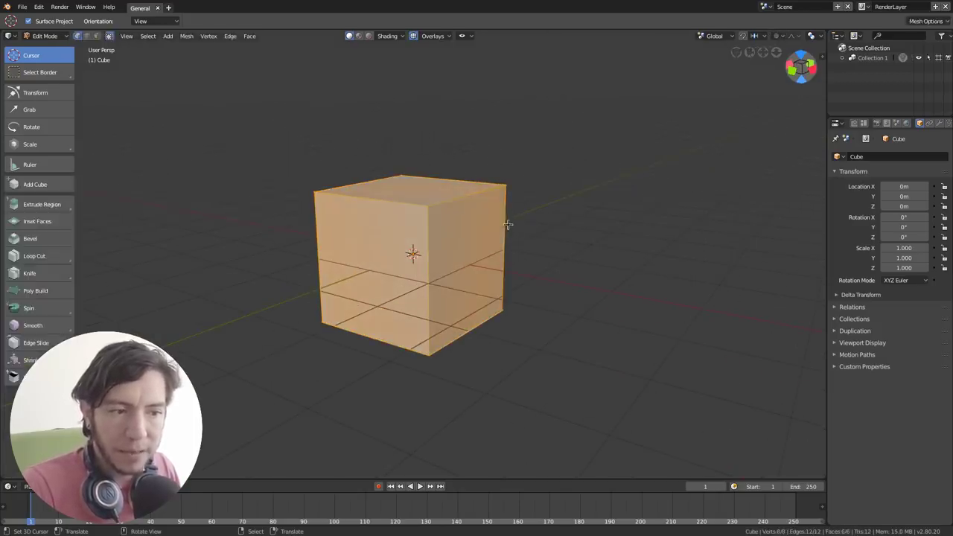
pyautogui.press('Tab')
pyautogui.scroll(-2, 511, 221)
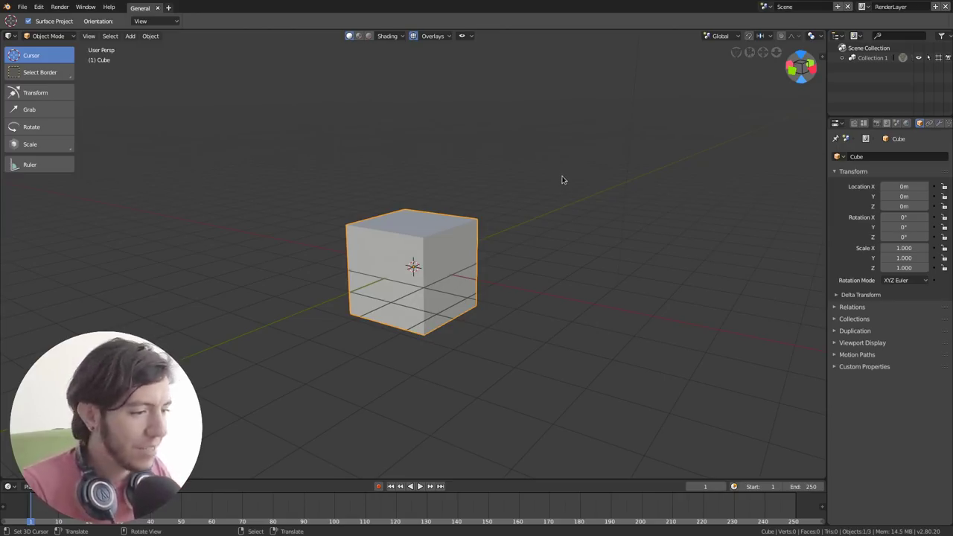
pyautogui.hotkey('ctrl', 'Tab')
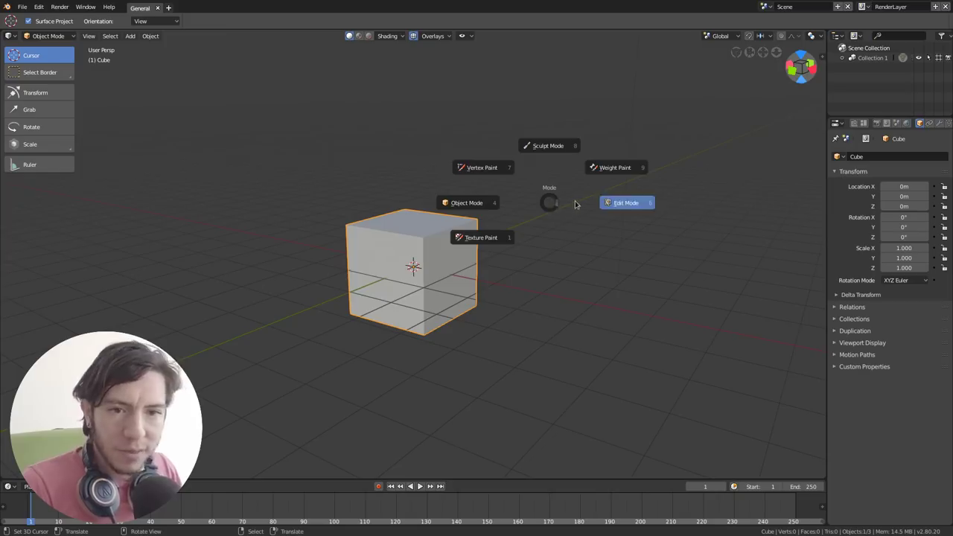
pyautogui.press('Escape')
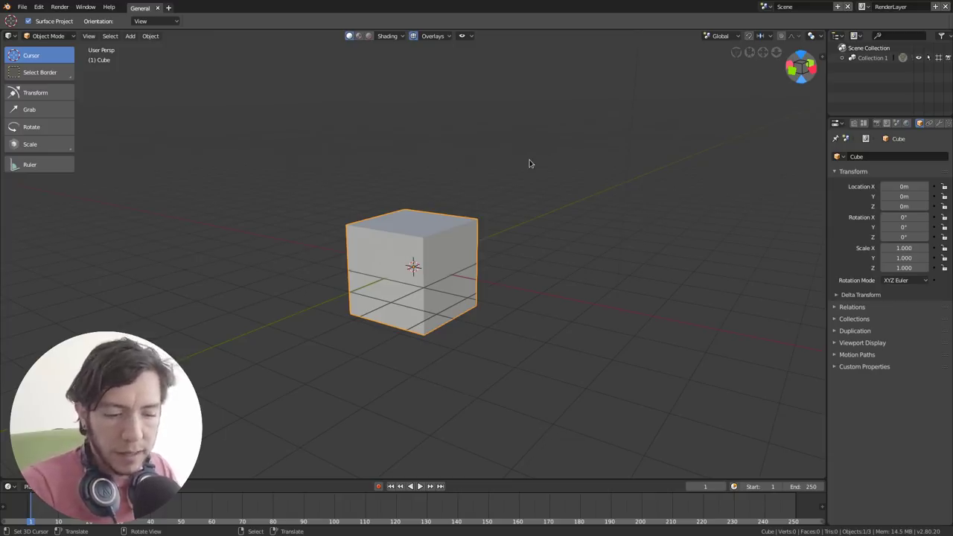
# - Open User Preferences through the window options list
pyautogui.press('F3')
pyautogui.press('Down')
pyautogui.press('Down')
pyautogui.press('Down')
pyautogui.press('Down')
pyautogui.press('Up')
pyautogui.press('Up')
pyautogui.press('Up')
pyautogui.press('Return')
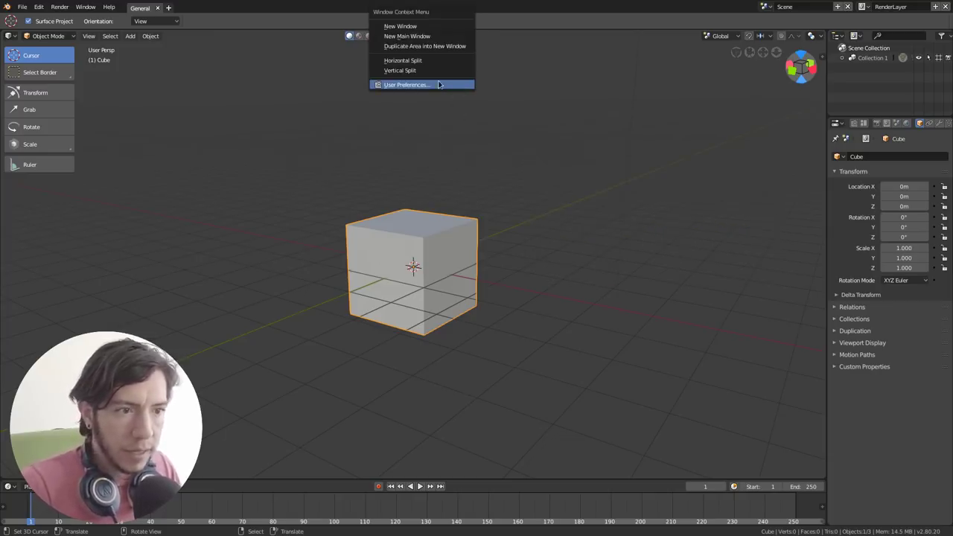
pyautogui.press('Return')
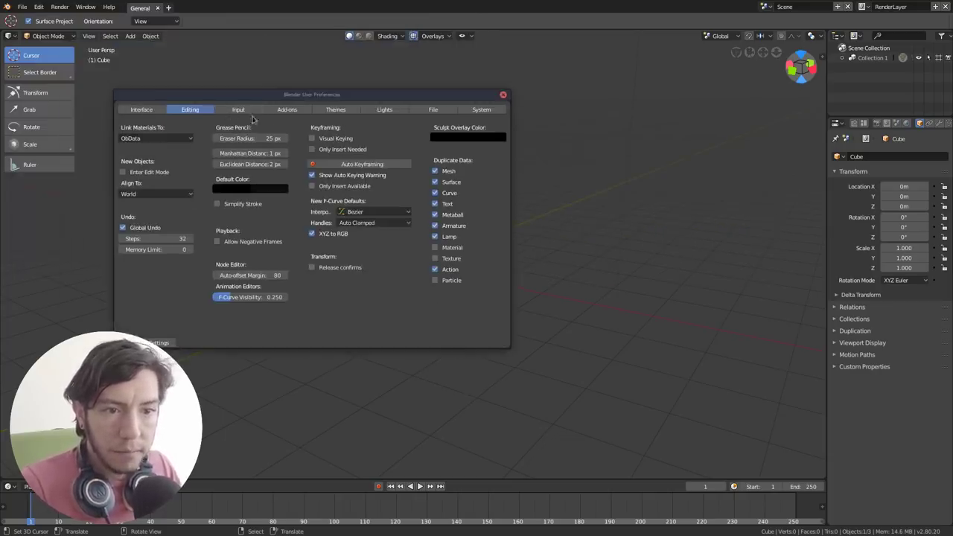
# - On the Add-ons tab, expand and collapse the Dynamic Context Menu add-on details
pyautogui.click(287, 110)
pyautogui.scroll(-10, 264, 195)
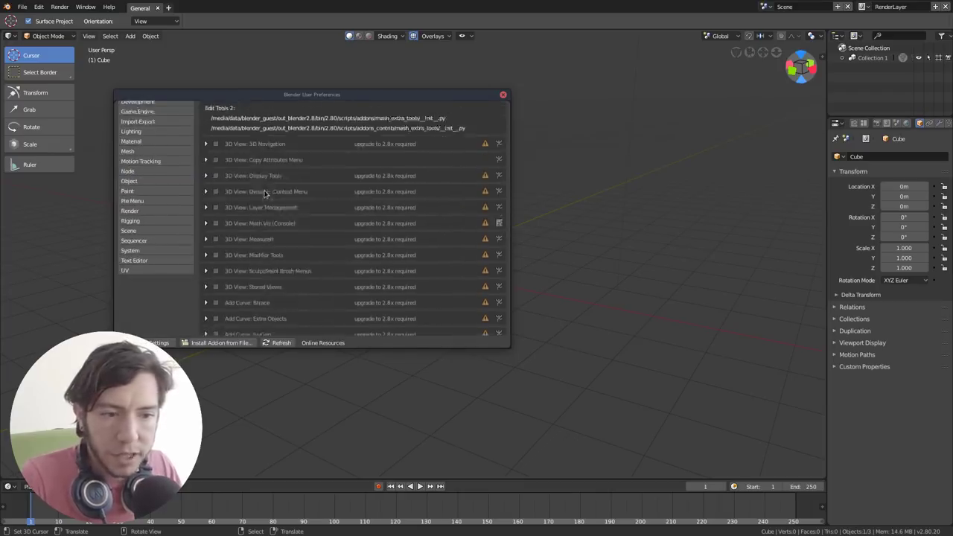
pyautogui.scroll(-1, 264, 195)
pyautogui.click(206, 172)
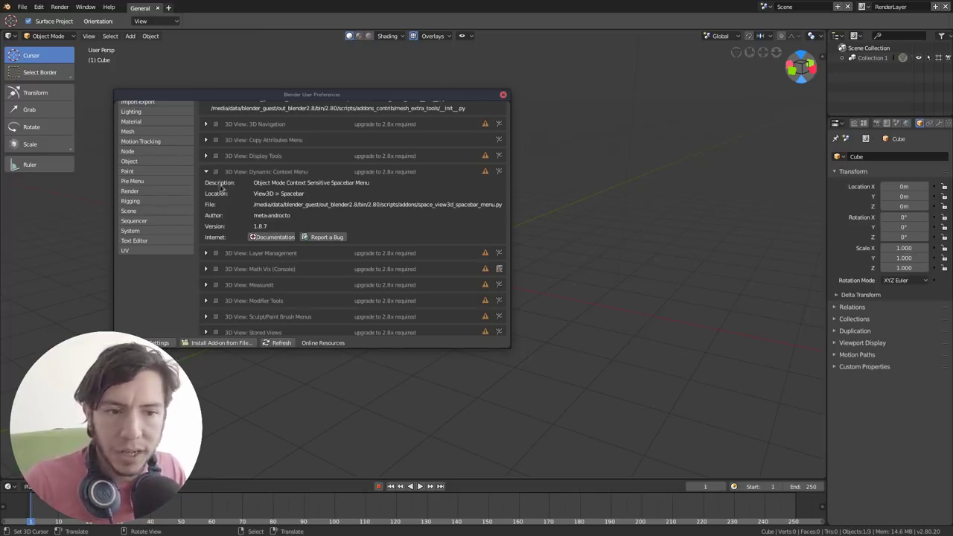
pyautogui.click(206, 172)
pyautogui.scroll(10, 253, 196)
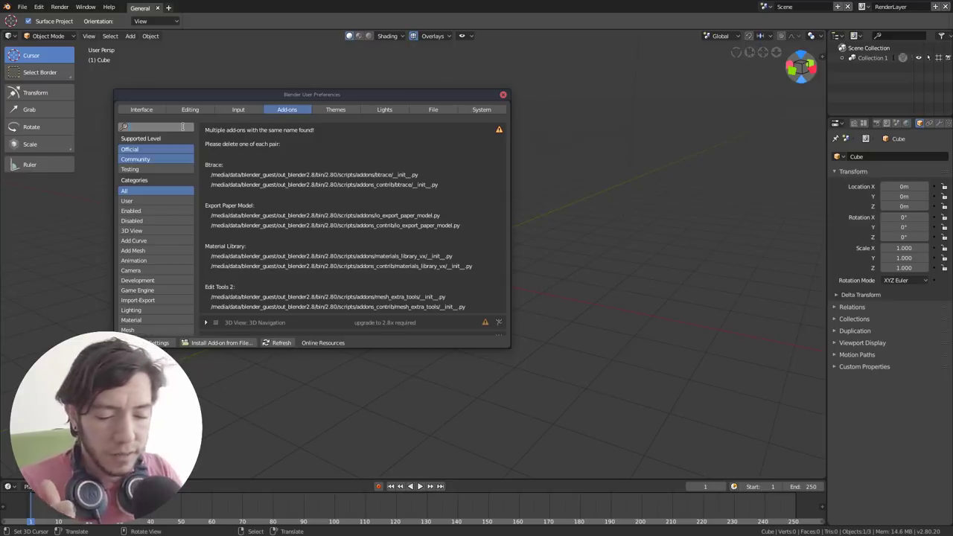
# - Filter add-ons by 'node' and expand the Node Wrangler details
pyautogui.write('node')
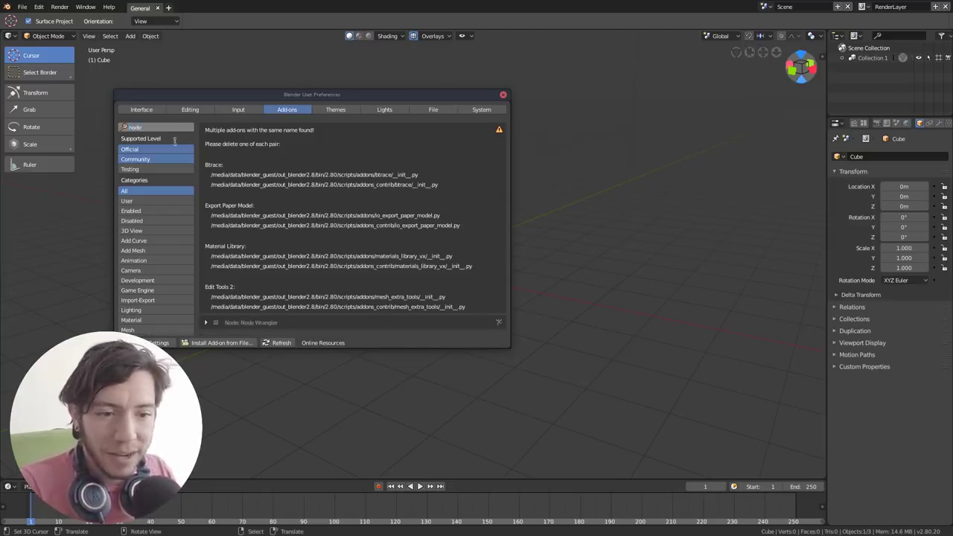
pyautogui.press('Return')
pyautogui.scroll(-4, 223, 320)
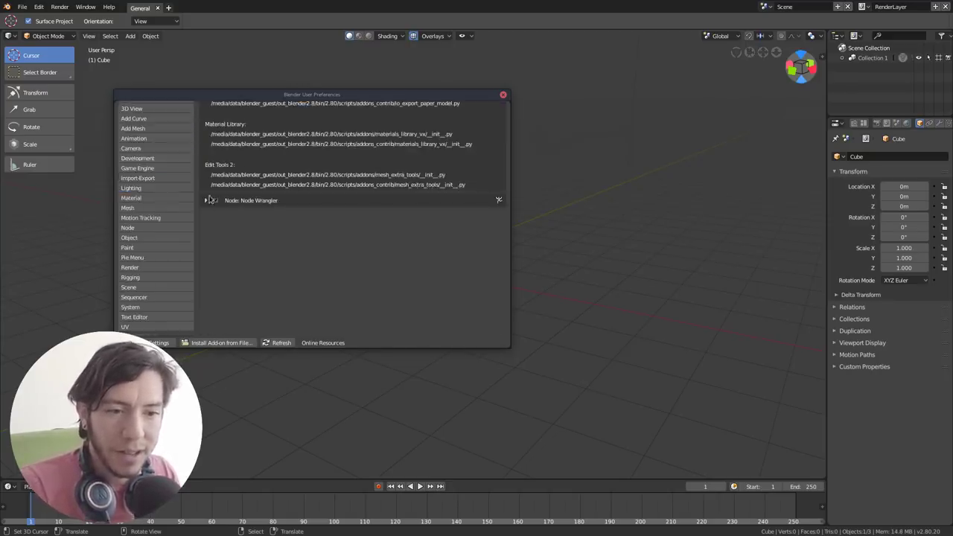
pyautogui.click(206, 200)
pyautogui.keyDown('ctrl'); pyautogui.scroll(2, 373, 270); pyautogui.keyUp('ctrl')
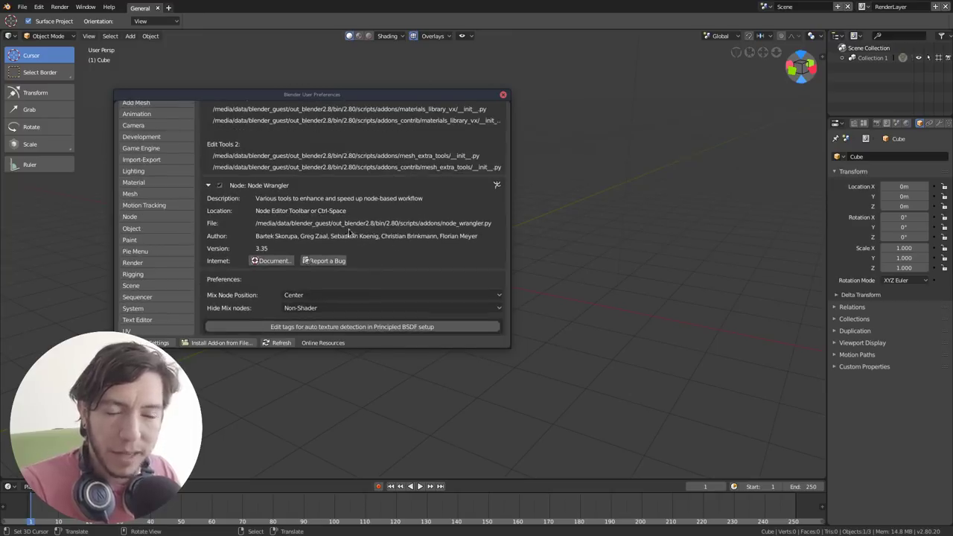
# - Close preferences, switch to the Shader Editor, enable Use Nodes and frame the nodes
pyautogui.click(503, 96)
pyautogui.hotkey('shift', 'F3')
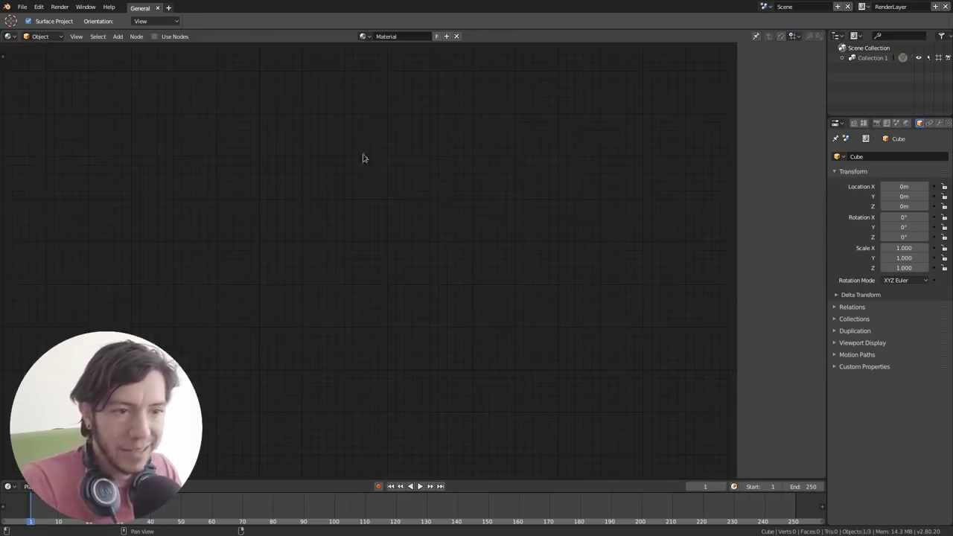
pyautogui.click(156, 36)
pyautogui.press('Home')
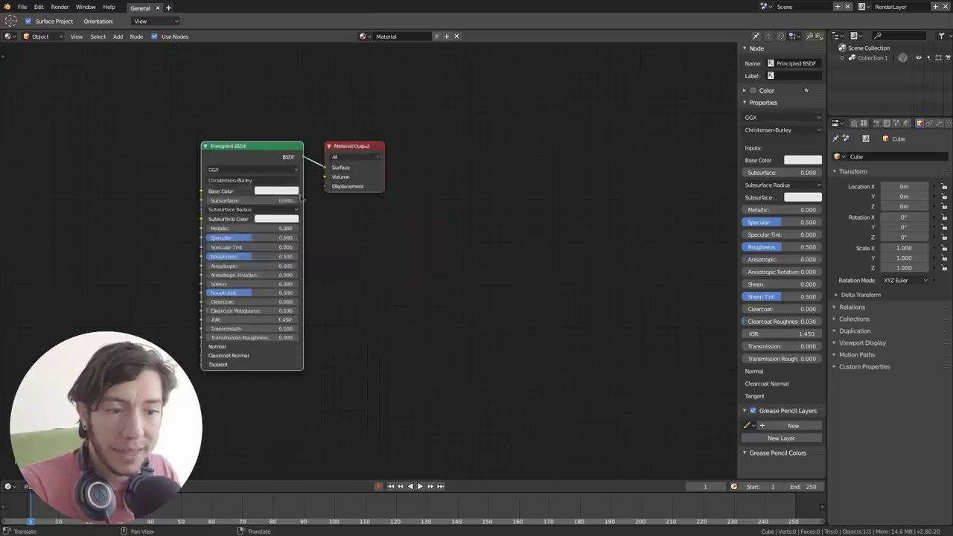
pyautogui.scroll(-4, 421, 295)
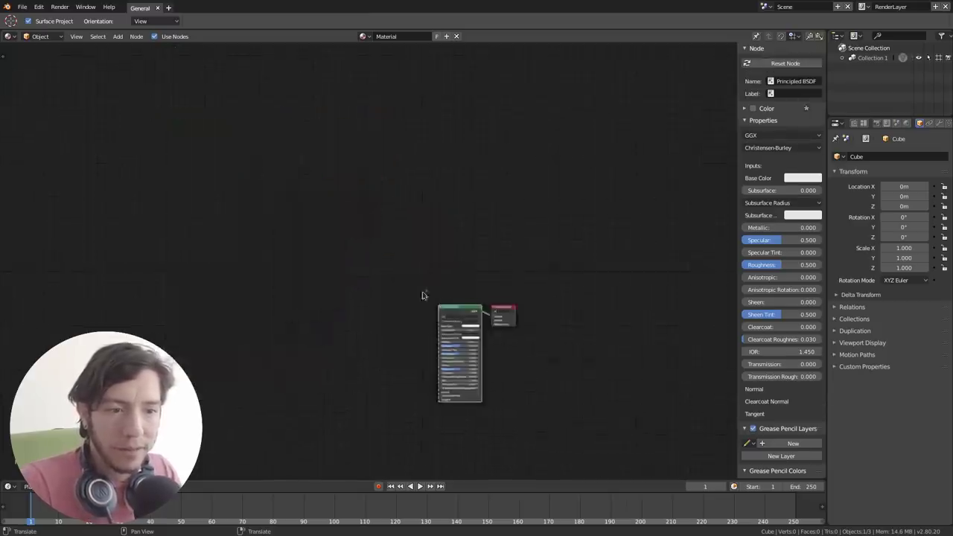
pyautogui.scroll(1, 539, 321)
pyautogui.moveTo(539, 321); pyautogui.dragTo(344, 244, button='middle')
# - Duplicate the Principled BSDF, wire the copy into Material Output's Surface, and rearrange the nodes
pyautogui.hotkey('shift', 'd')
pyautogui.click(204, 183)
pyautogui.scroll(2, 203, 183)
pyautogui.moveTo(432, 184); pyautogui.dragTo(543, 192, button='middle')
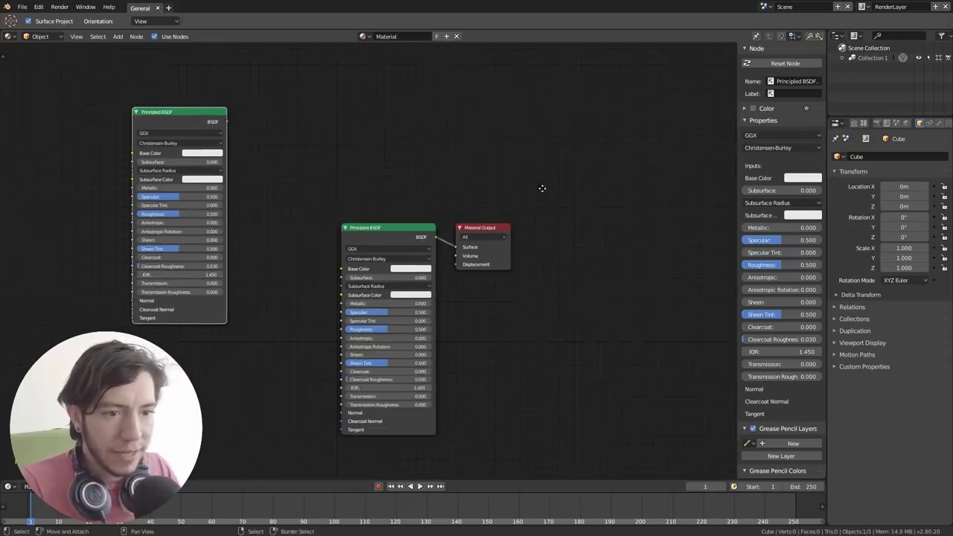
pyautogui.click(876, 124)
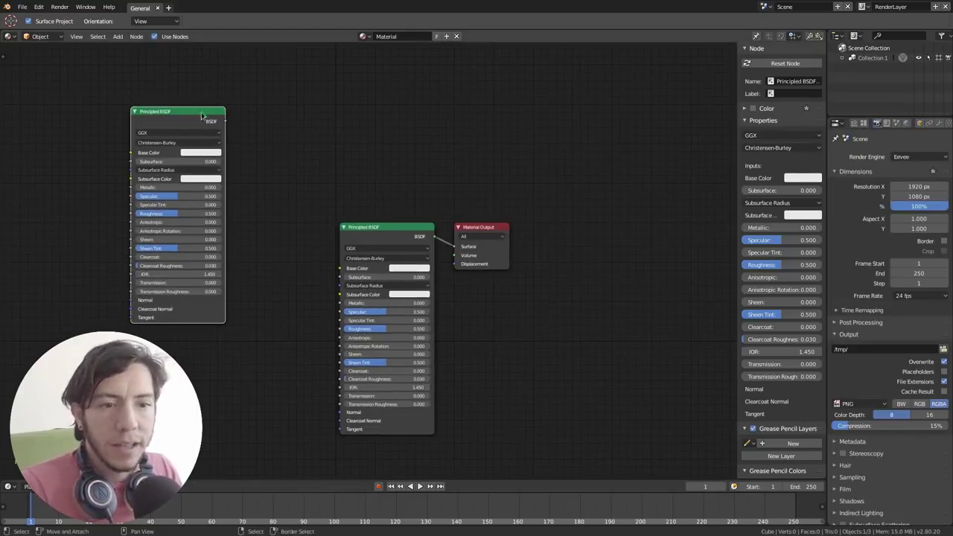
pyautogui.keyDown('alt'); pyautogui.moveTo(201, 115); pyautogui.dragTo(452, 247, button='right'); pyautogui.keyUp('alt')
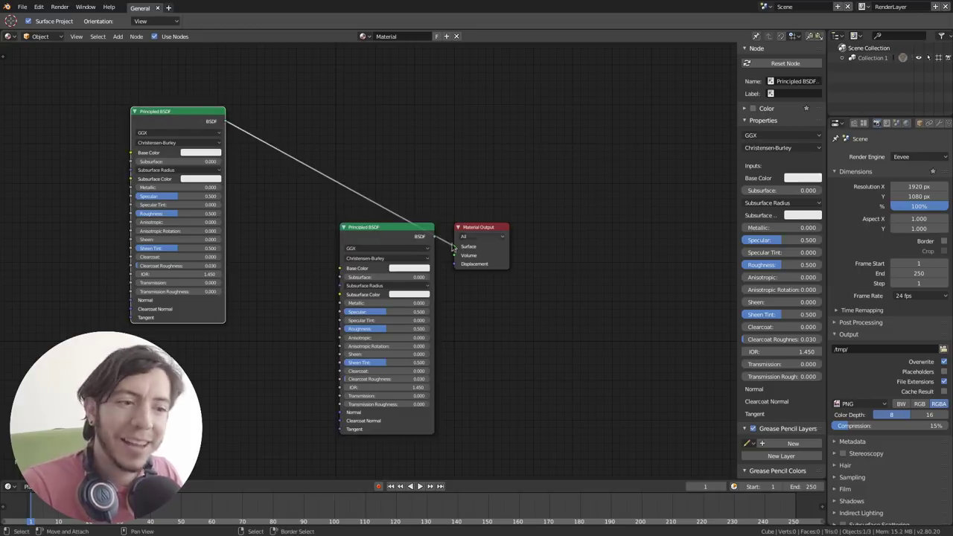
pyautogui.moveTo(387, 227); pyautogui.dragTo(304, 301)
pyautogui.moveTo(492, 231); pyautogui.dragTo(489, 173)
# - Duplicate the Material Output node and drop the copy below and to the right
pyautogui.scroll(2, 436, 228)
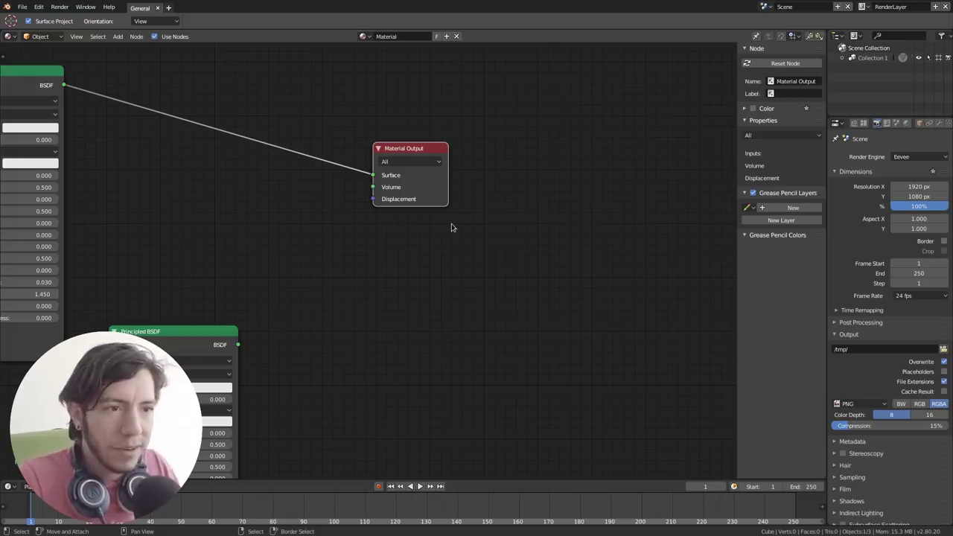
pyautogui.moveTo(451, 189); pyautogui.dragTo(439, 183, button='middle')
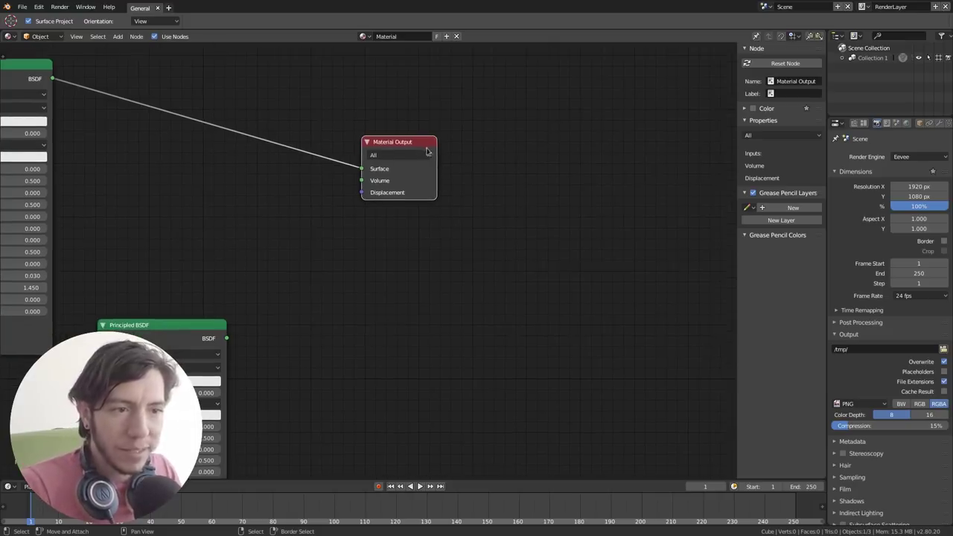
pyautogui.moveTo(428, 151); pyautogui.dragTo(410, 139, button='middle')
pyautogui.hotkey('shift', 'd')
pyautogui.click(440, 265)
pyautogui.scroll(2, 441, 253)
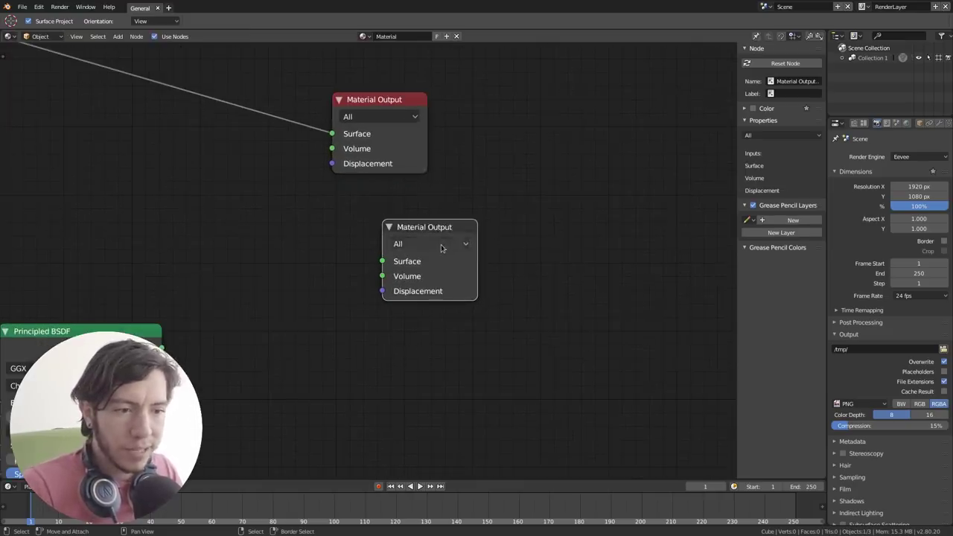
pyautogui.click(440, 246)
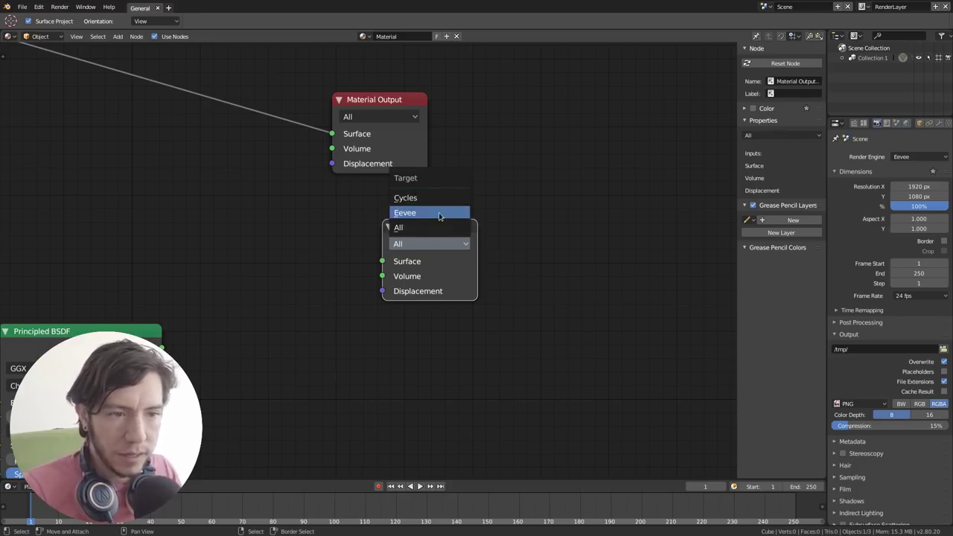
# - Move the copied Material Output further down and set its target back to All
pyautogui.moveTo(447, 241); pyautogui.dragTo(468, 362)
pyautogui.scroll(-2, 393, 212)
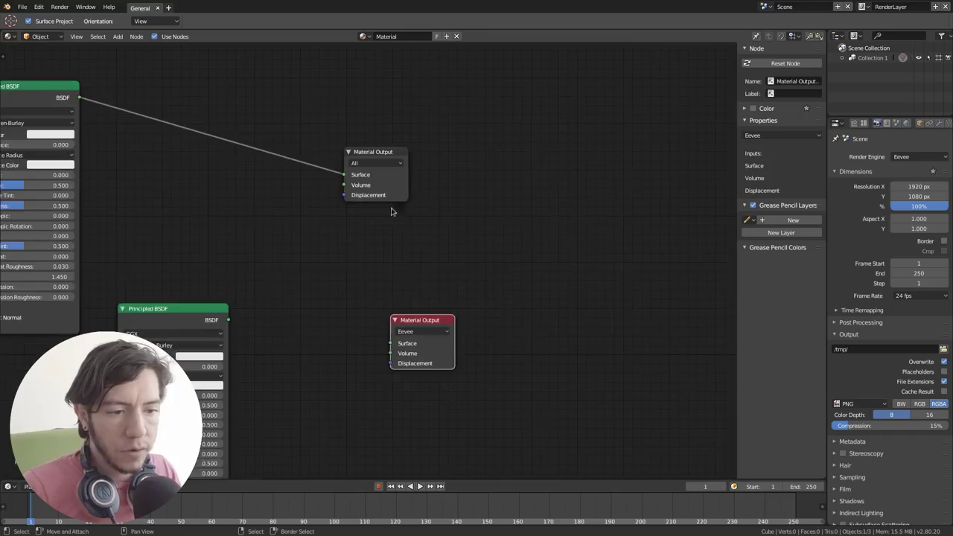
pyautogui.click(386, 155)
pyautogui.click(421, 340)
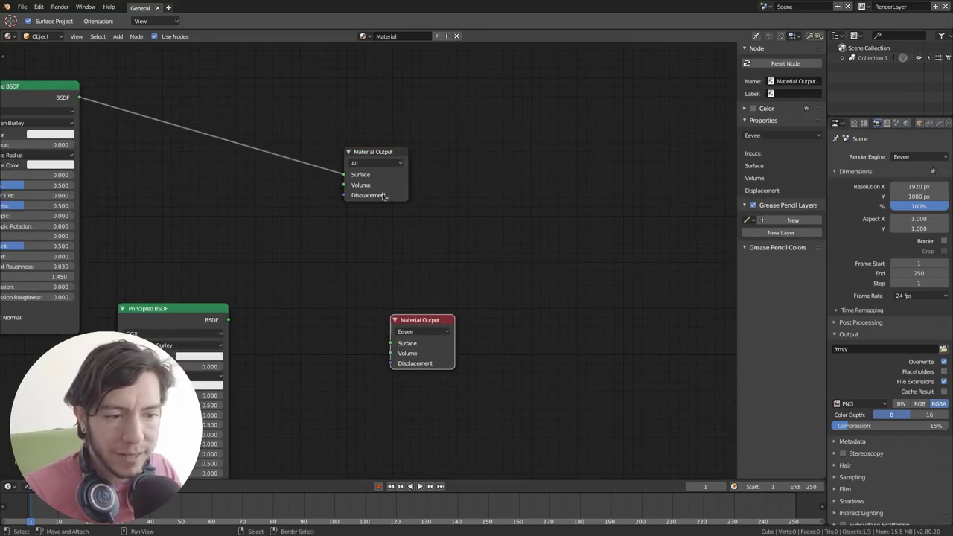
pyautogui.click(431, 333)
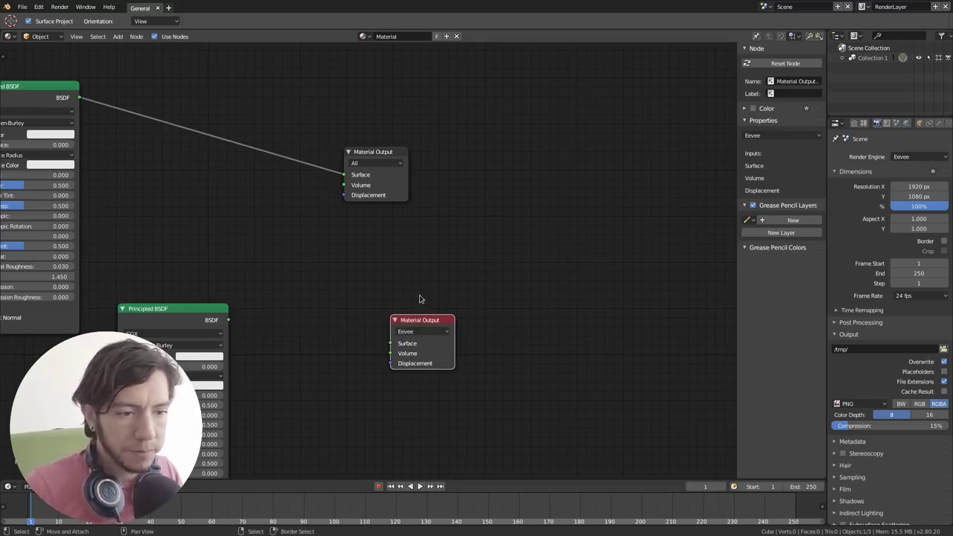
pyautogui.click(427, 328)
pyautogui.click(425, 322)
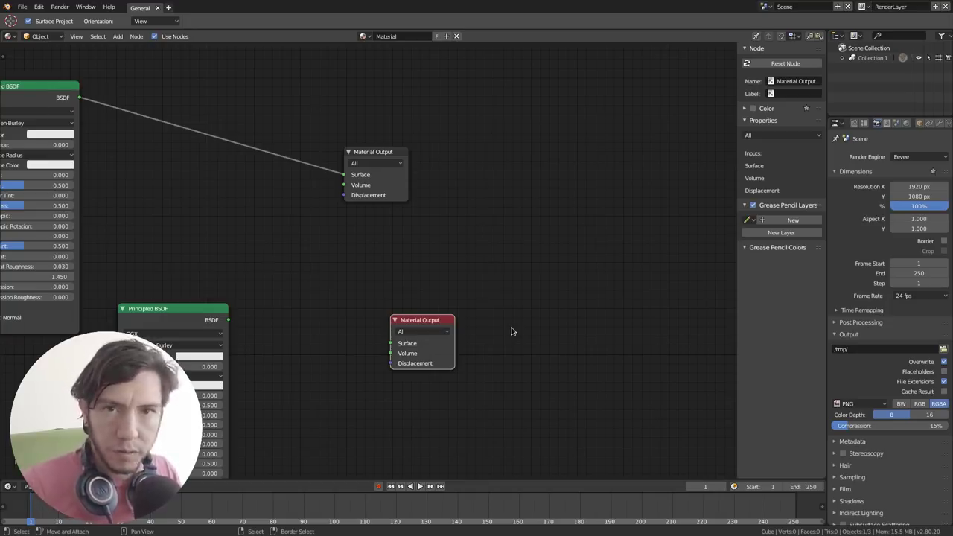
pyautogui.scroll(-2, 464, 240)
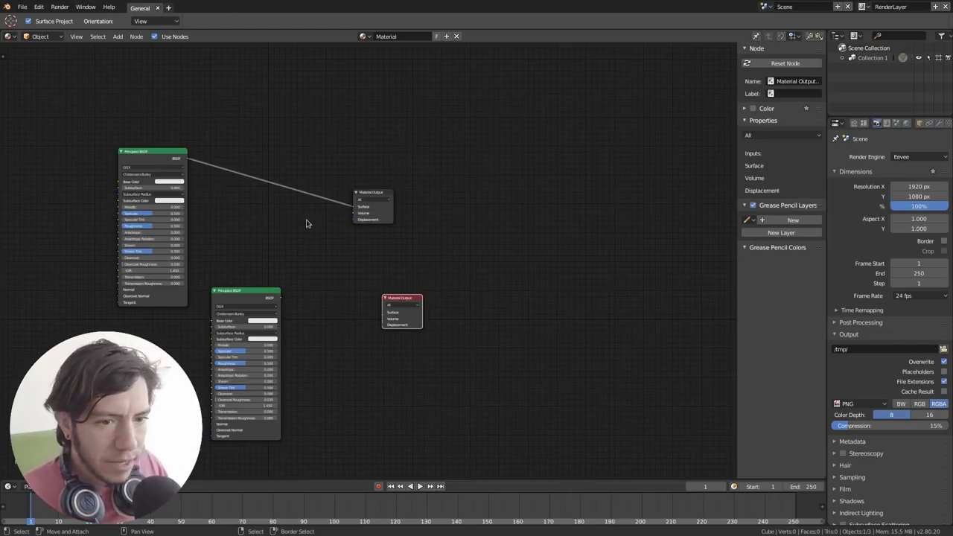
# - Add an Image Texture node by searching 'image' and place it in the node tree
pyautogui.hotkey('shift', 'a')
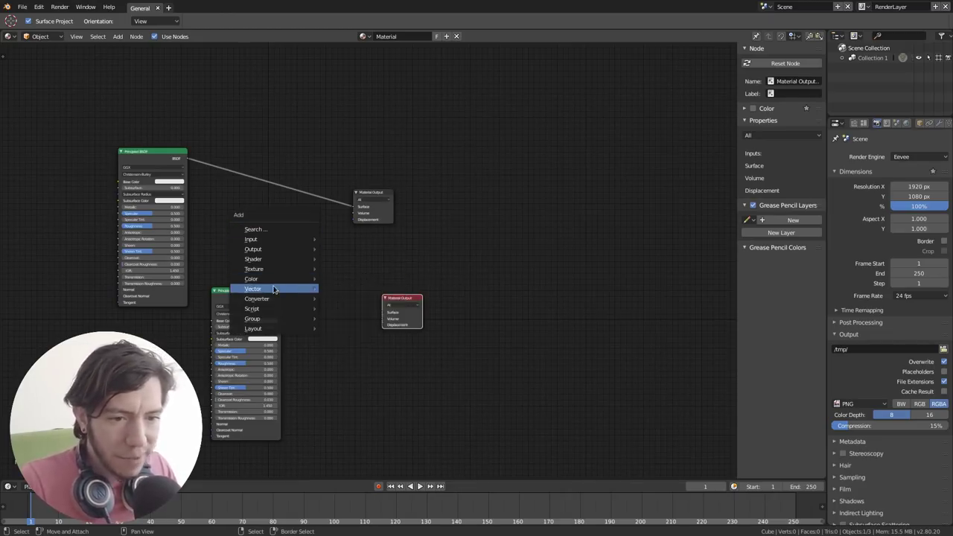
pyautogui.click(261, 228)
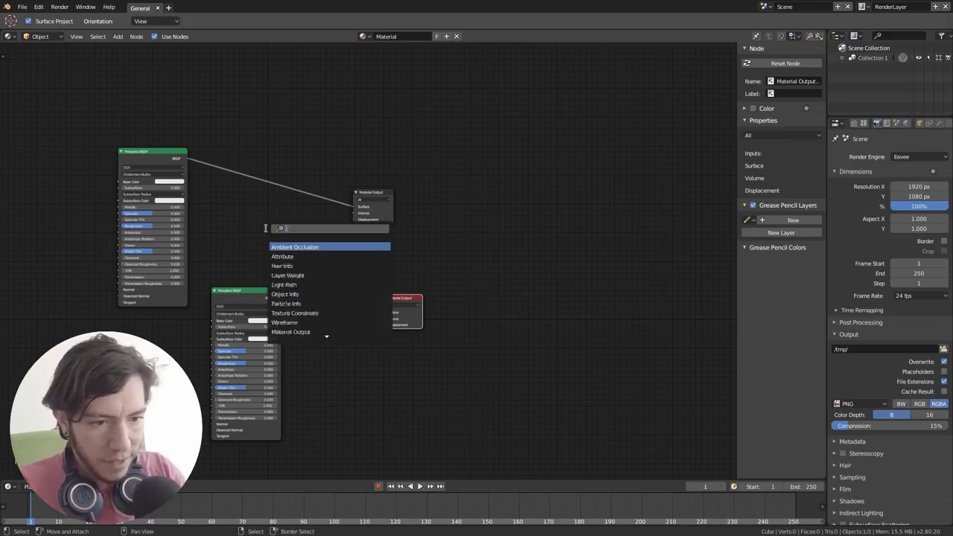
pyautogui.write('image')
pyautogui.press('Return')
pyautogui.click(315, 253)
pyautogui.scroll(2, 315, 253)
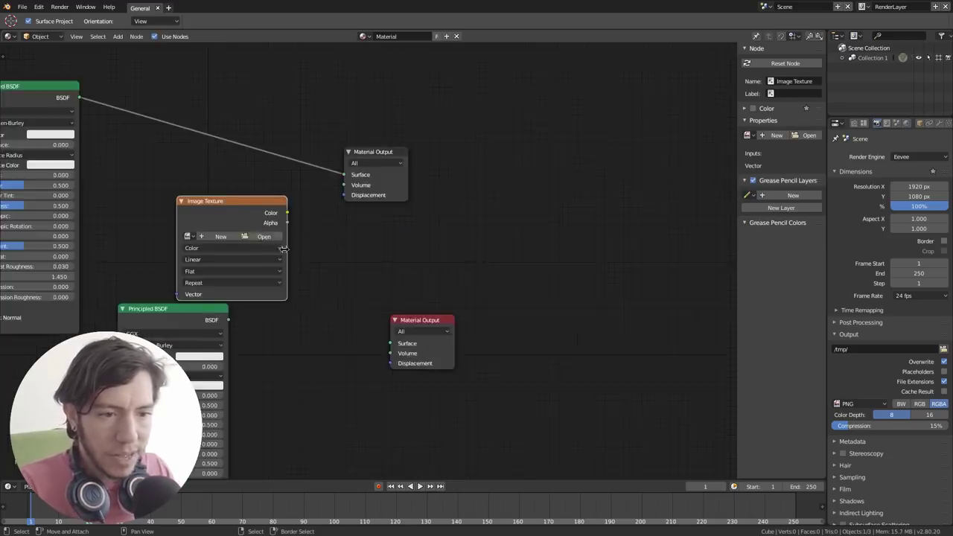
pyautogui.scroll(1, 283, 250)
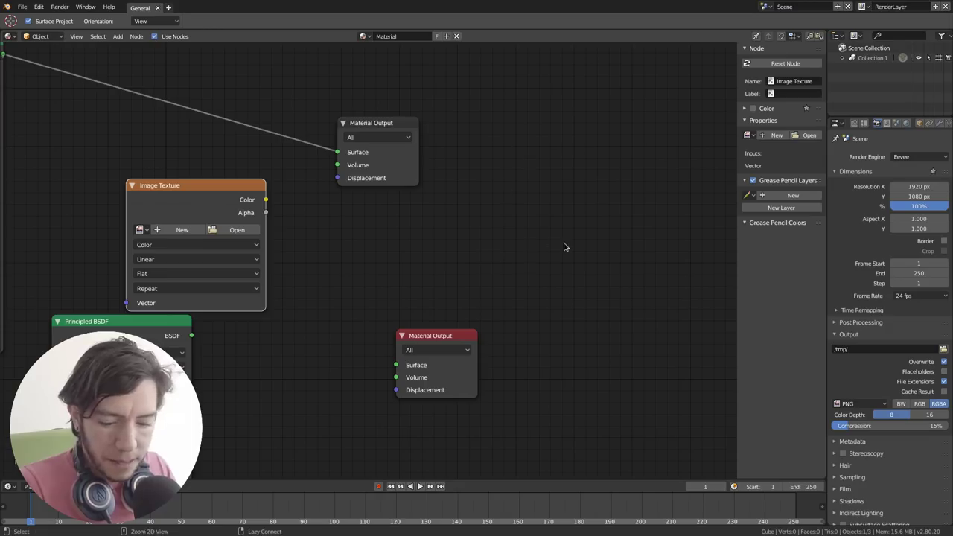
# - Start adding a second Image Texture node, then cancel without adding anything
pyautogui.hotkey('shift', 'a')
pyautogui.click(533, 236)
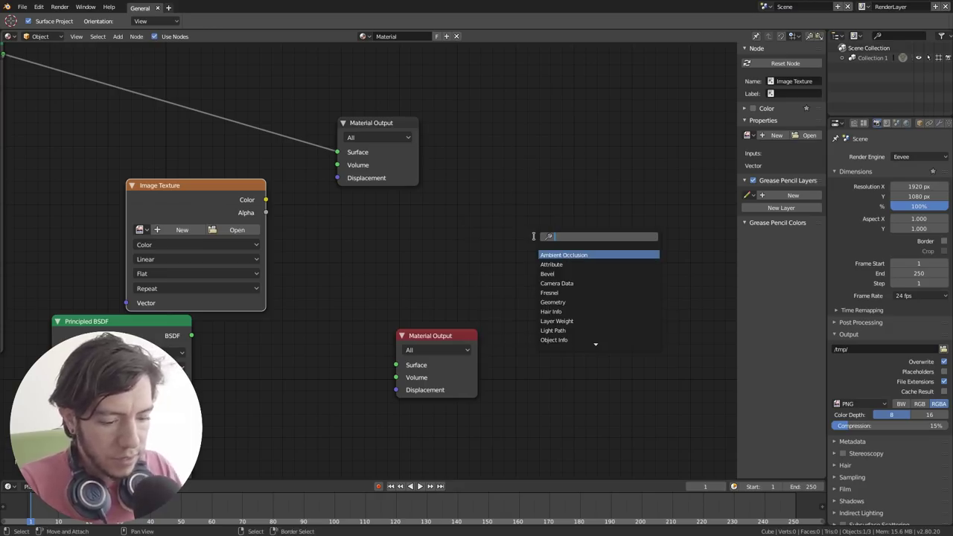
pyautogui.write('image')
pyautogui.press('Return')
pyautogui.press('Escape')
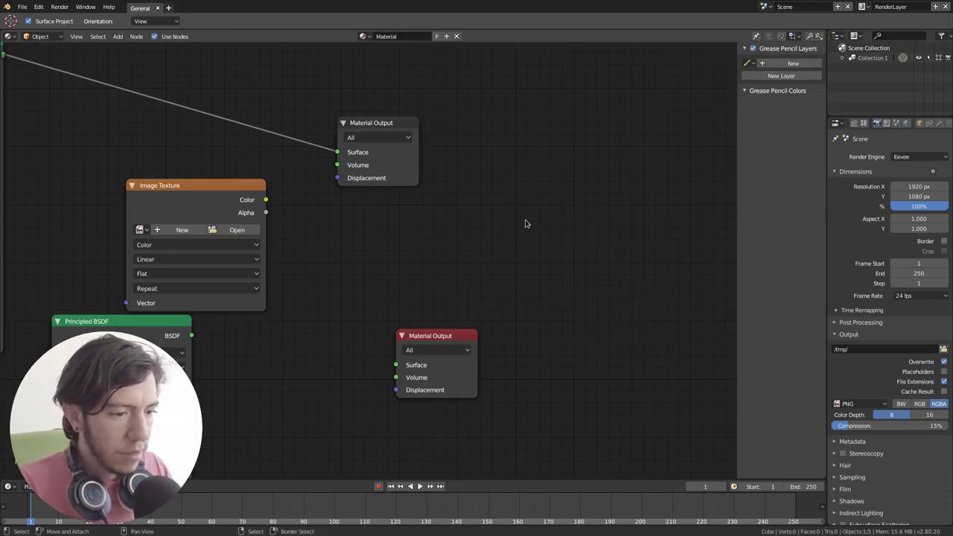
pyautogui.hotkey('shift', 'a')
pyautogui.moveTo(522, 237)
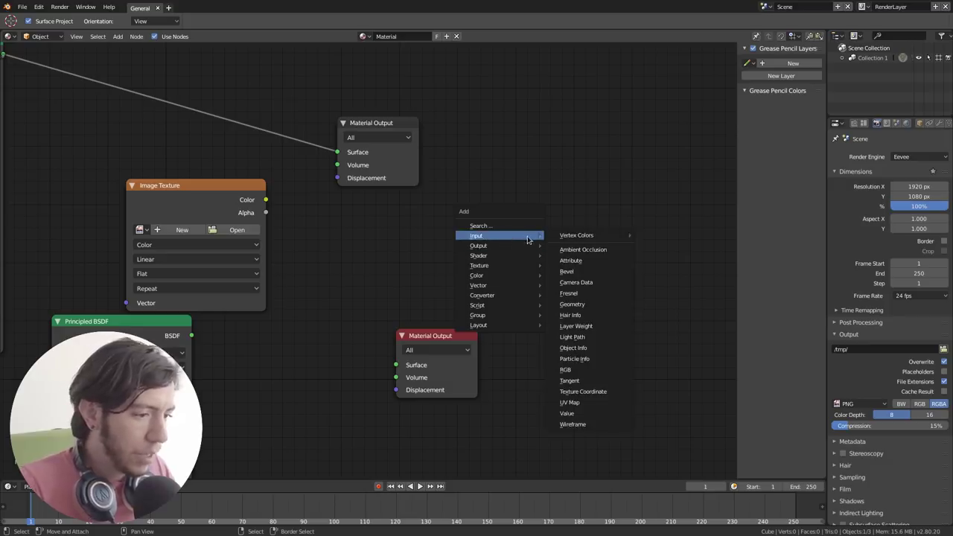
pyautogui.press('Escape')
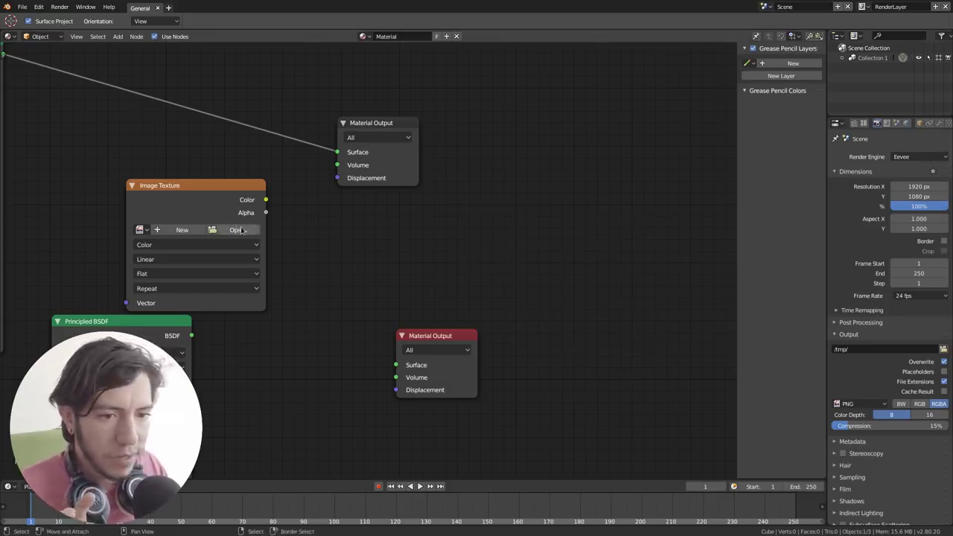
# - Give the Image Texture node a new 1024×1024 image named Untitled and move it up-left
pyautogui.click(202, 230)
pyautogui.click(216, 302)
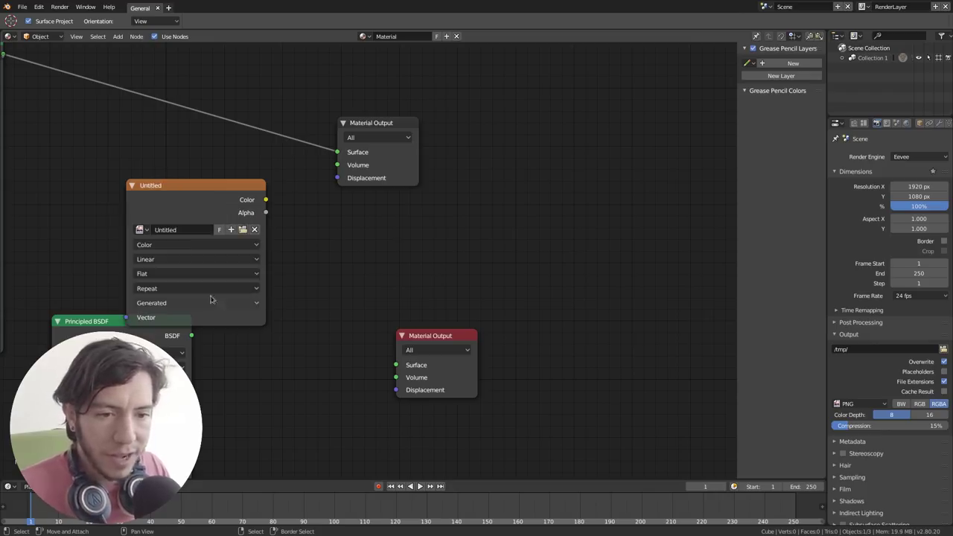
pyautogui.moveTo(216, 192); pyautogui.dragTo(165, 155)
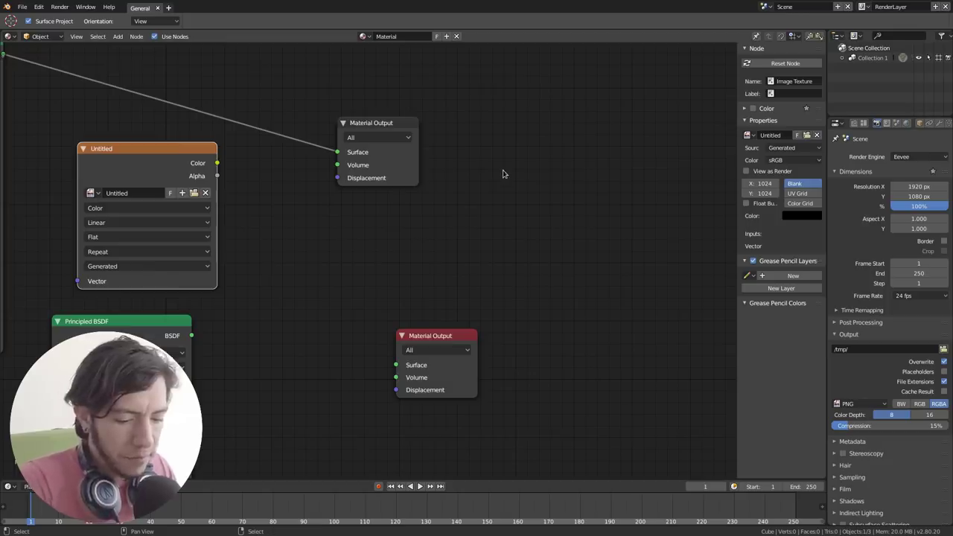
# - Switch the area to the 3D Viewport and view the cube from the front
pyautogui.hotkey('shift', 'F5')
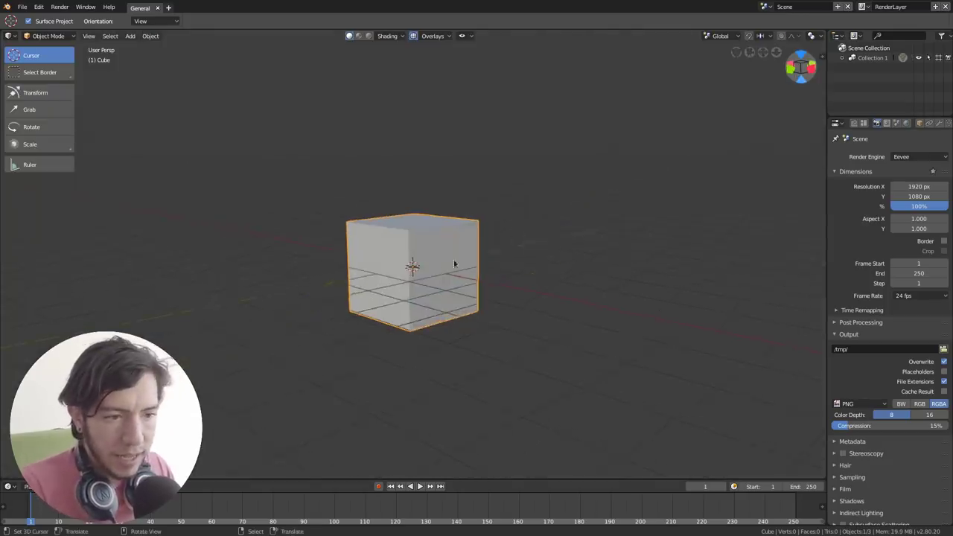
pyautogui.scroll(-4, 461, 267)
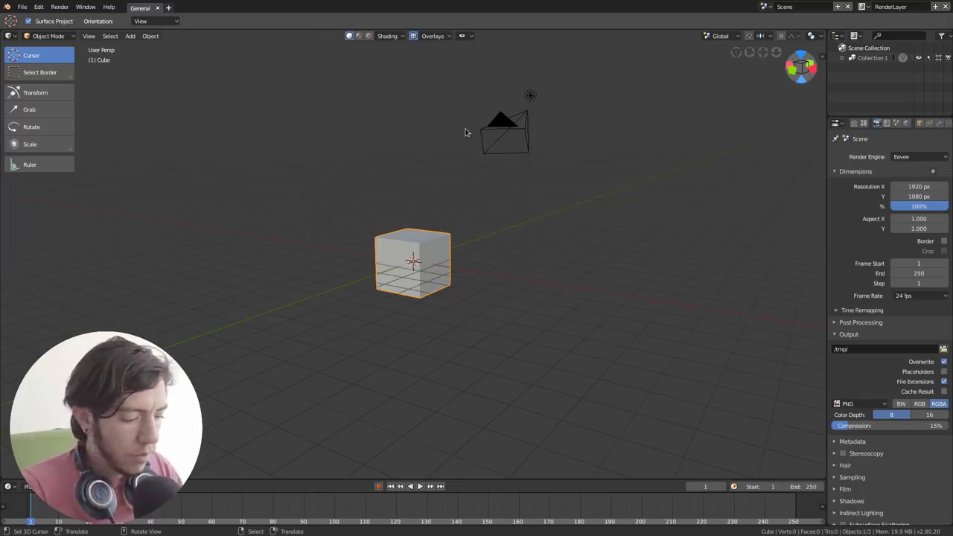
pyautogui.press('KP_1')
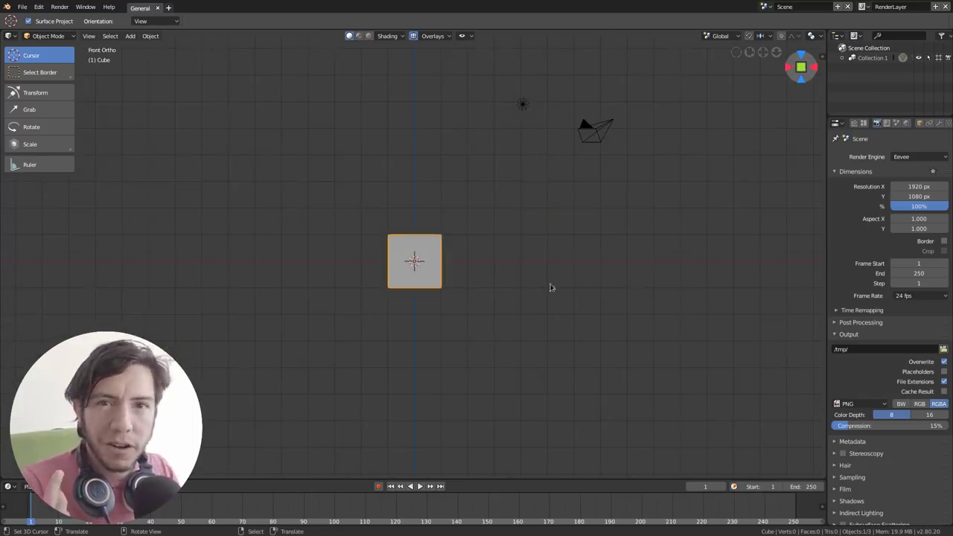
pyautogui.scroll(2, 538, 310)
pyautogui.keyDown('shift'); pyautogui.moveTo(530, 276); pyautogui.dragTo(534, 260, button='middle'); pyautogui.keyUp('shift')
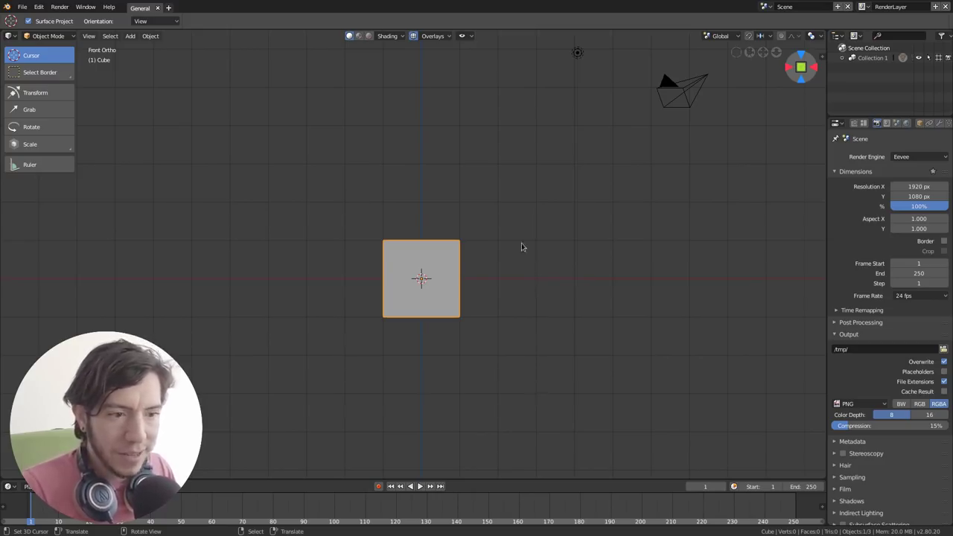
# - Delete the cube and add a Monkey mesh in its place
pyautogui.press('x')
pyautogui.click(484, 247)
pyautogui.hotkey('shift', 'a')
pyautogui.moveTo(488, 245)
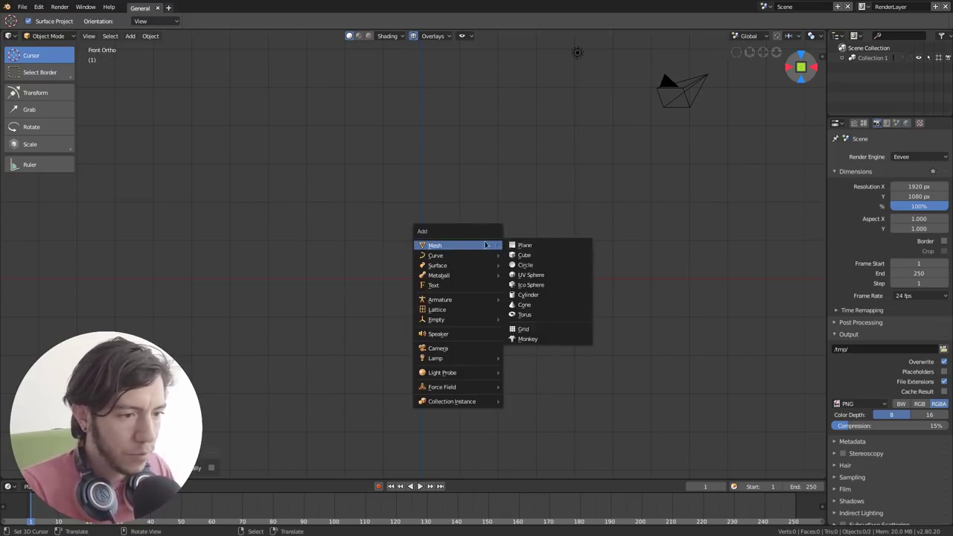
pyautogui.click(544, 342)
pyautogui.scroll(5, 527, 297)
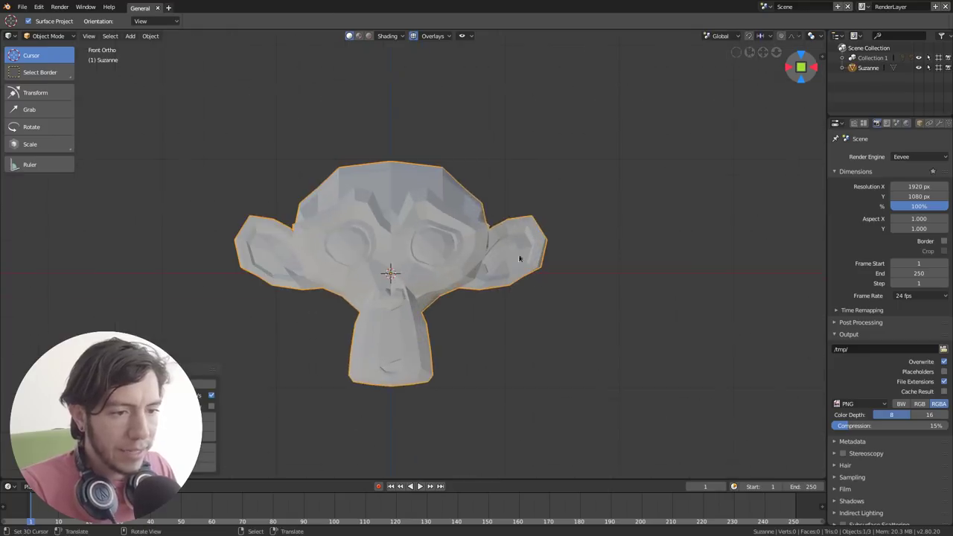
# - Set the viewport shading lighting to a brown MatCap and orbit around the monkey
pyautogui.click(388, 36)
pyautogui.click(381, 102)
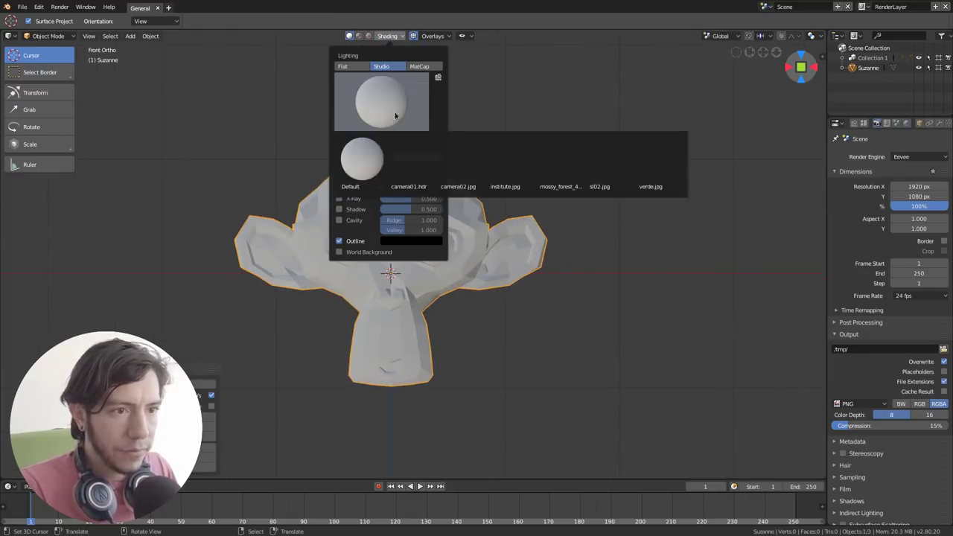
pyautogui.click(419, 66)
pyautogui.click(381, 102)
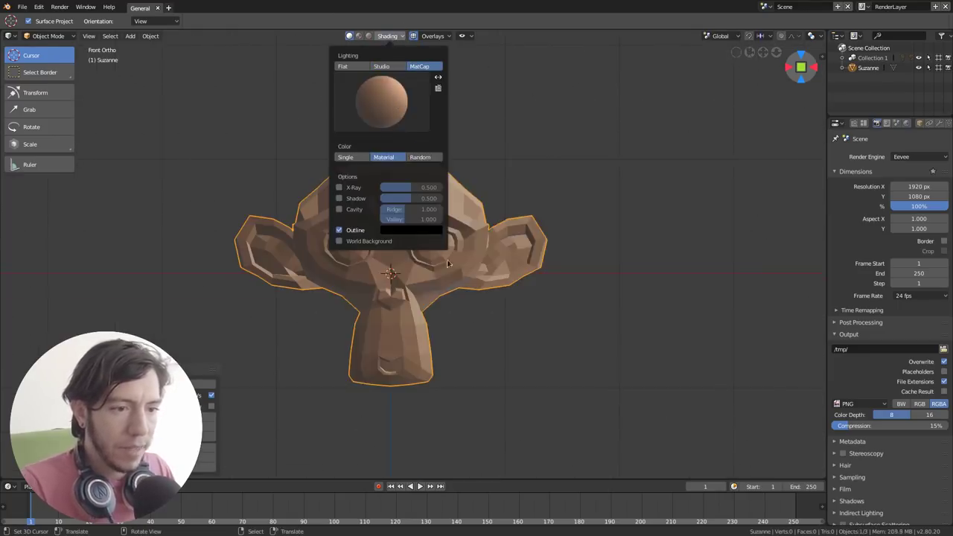
pyautogui.moveTo(659, 288); pyautogui.dragTo(453, 280, button='middle')
# - Snap through front, side, back, top and bottom orthographic views of Suzanne
pyautogui.press('KP_1')
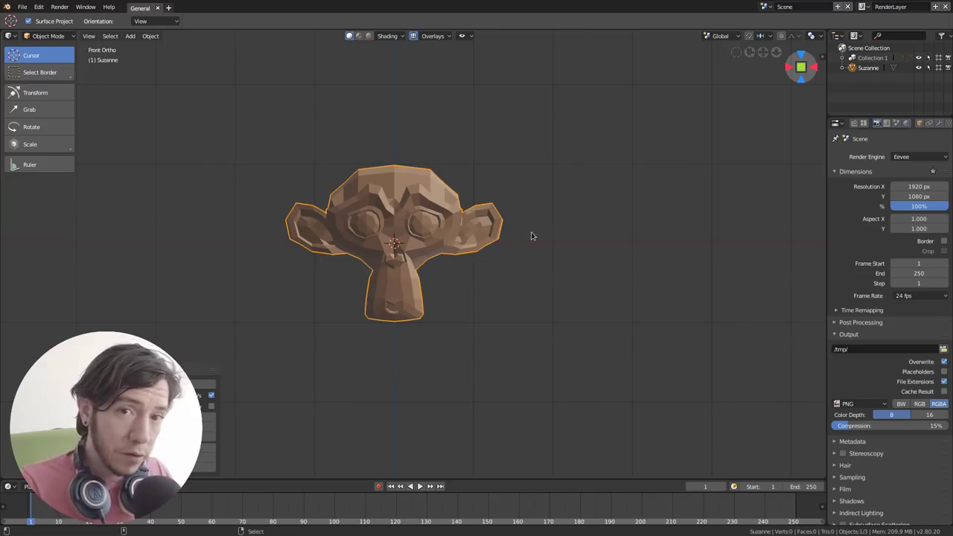
pyautogui.press('ctrl+KP_3')
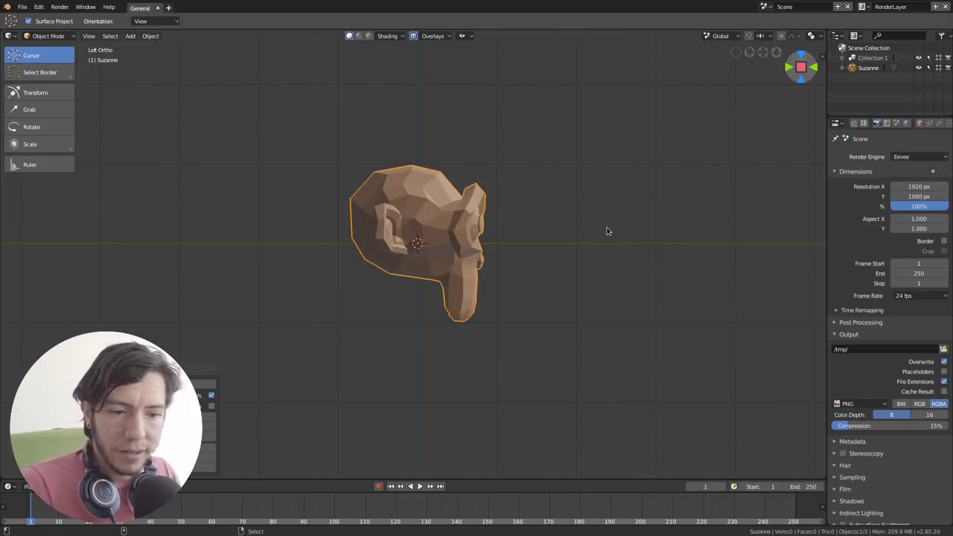
pyautogui.press('ctrl+KP_1')
pyautogui.moveTo(524, 237); pyautogui.dragTo(639, 229, button='middle')
pyautogui.press('ctrl+KP_3')
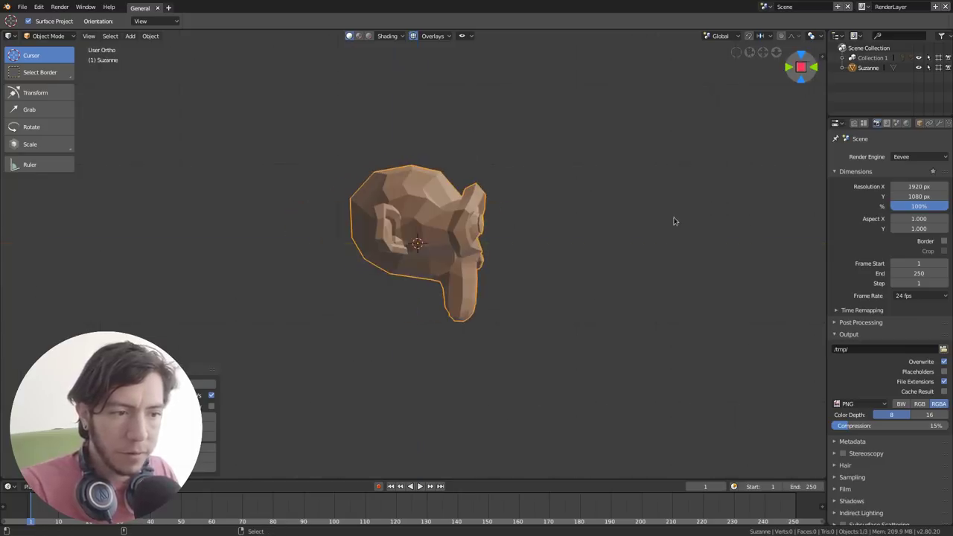
pyautogui.press('KP_3')
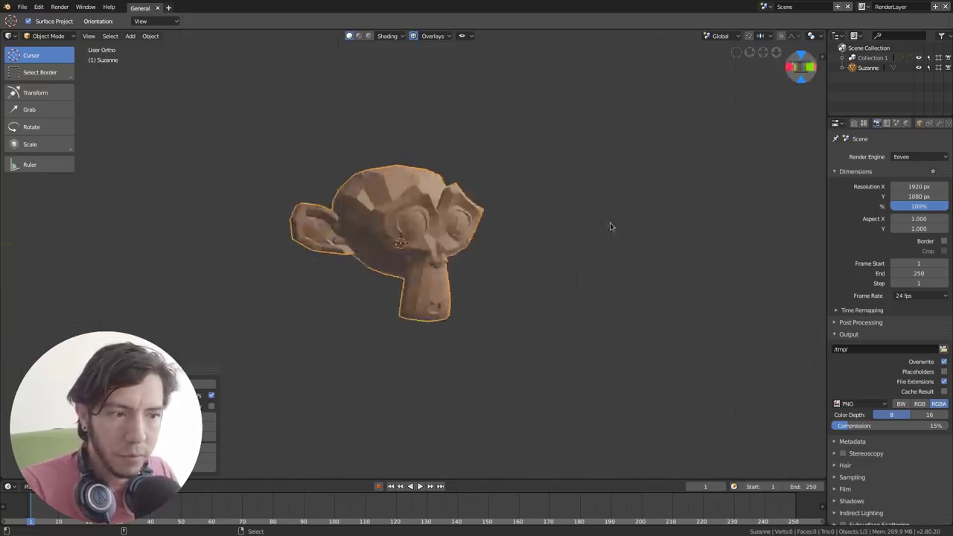
pyautogui.press('KP_1')
pyautogui.press('ctrl+KP_7')
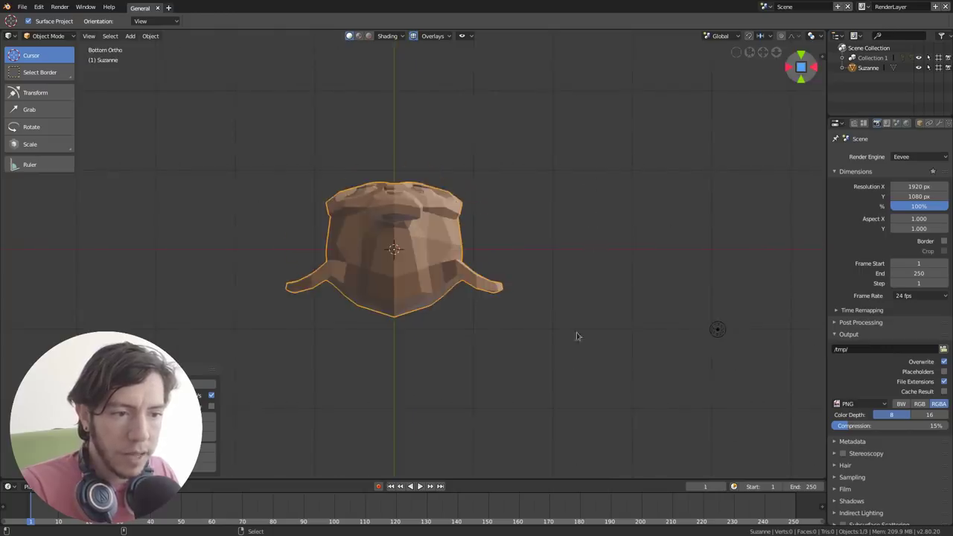
pyautogui.press('KP_7')
pyautogui.press('KP_1')
pyautogui.press('ctrl+KP_7')
pyautogui.press('KP_1')
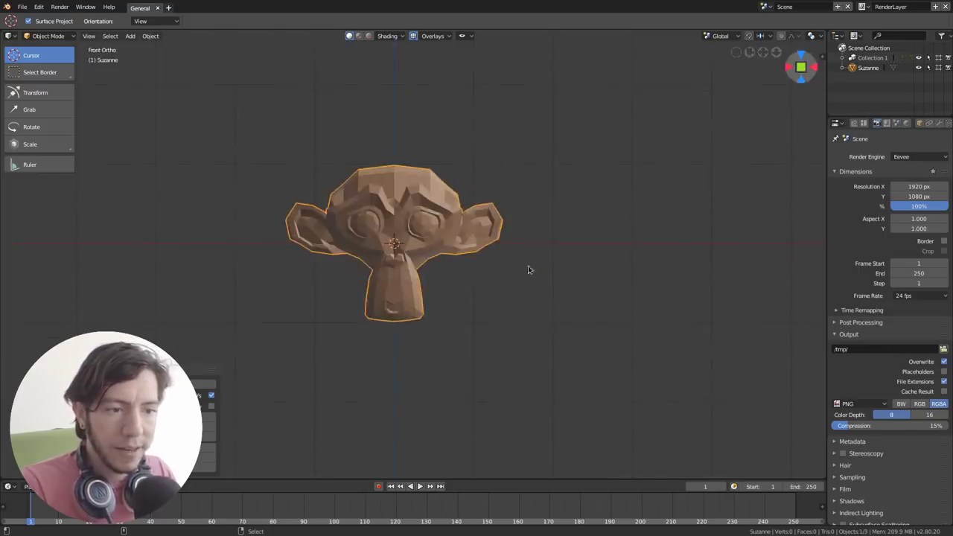
# - Orbit and zoom around the monkey to settle on a front-facing perspective view
pyautogui.moveTo(528, 269); pyautogui.dragTo(612, 272, button='middle')
pyautogui.press('ctrl+KP_3')
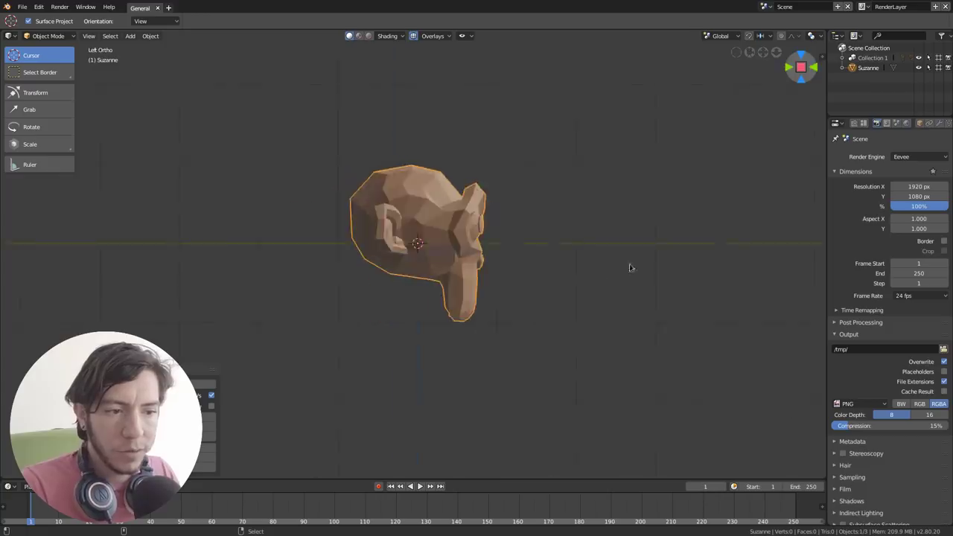
pyautogui.press('ctrl+KP_1')
pyautogui.moveTo(501, 271)
pyautogui.mouseDown(button='middle')
pyautogui.moveTo(576, 297)
pyautogui.moveTo(489, 276)
pyautogui.mouseUp(button='middle')
pyautogui.press('ctrl+KP_3')
pyautogui.moveTo(423, 263); pyautogui.dragTo(600, 240, button='middle')
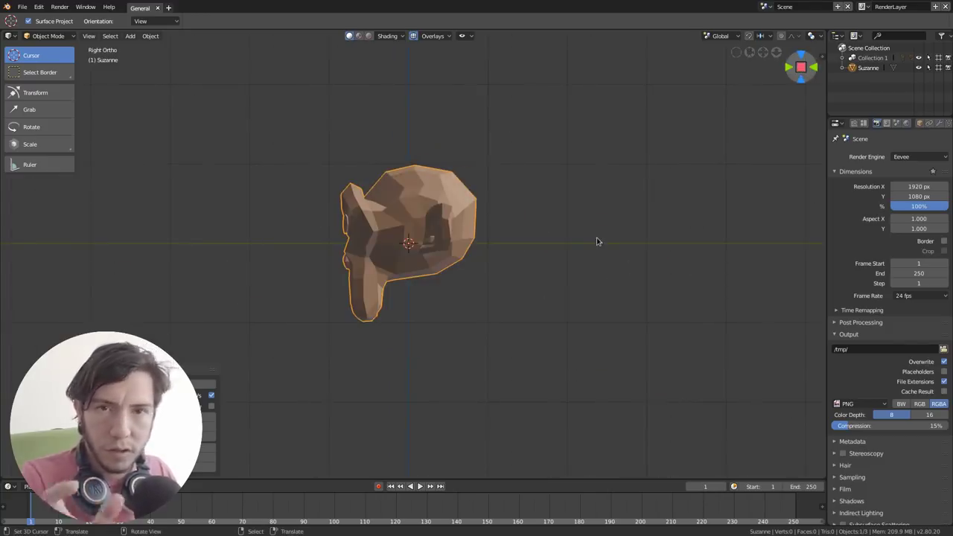
pyautogui.moveTo(434, 248); pyautogui.dragTo(503, 237, button='middle')
pyautogui.scroll(-3, 530, 256)
pyautogui.scroll(4, 506, 238)
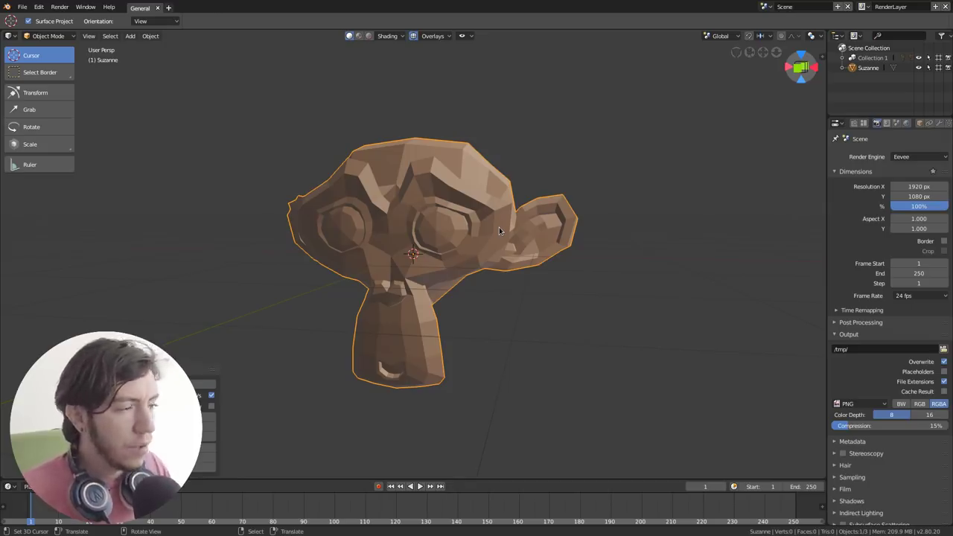
pyautogui.scroll(-2, 487, 193)
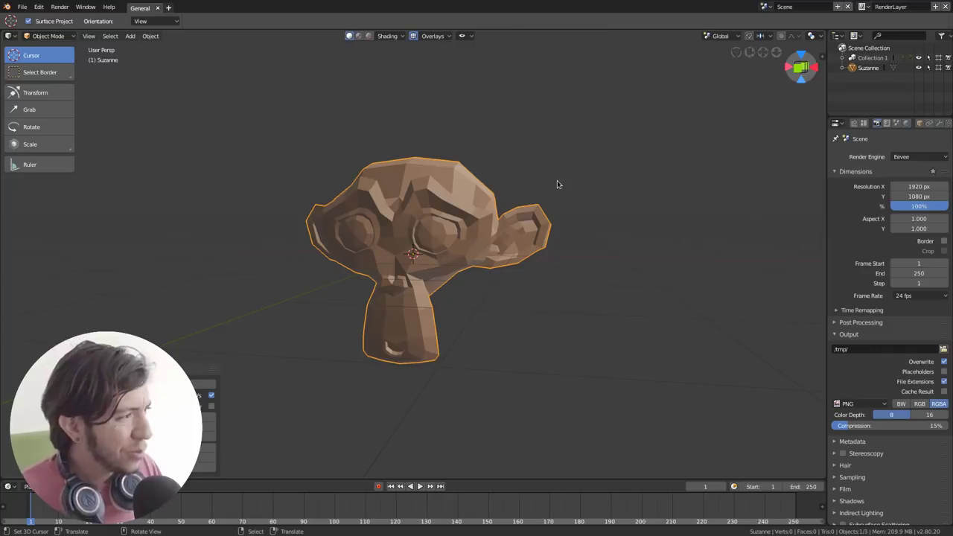
# - Reload the start-up file for the default cube scene and collapse the empty tool settings bar
pyautogui.hotkey('ctrl', 'n')
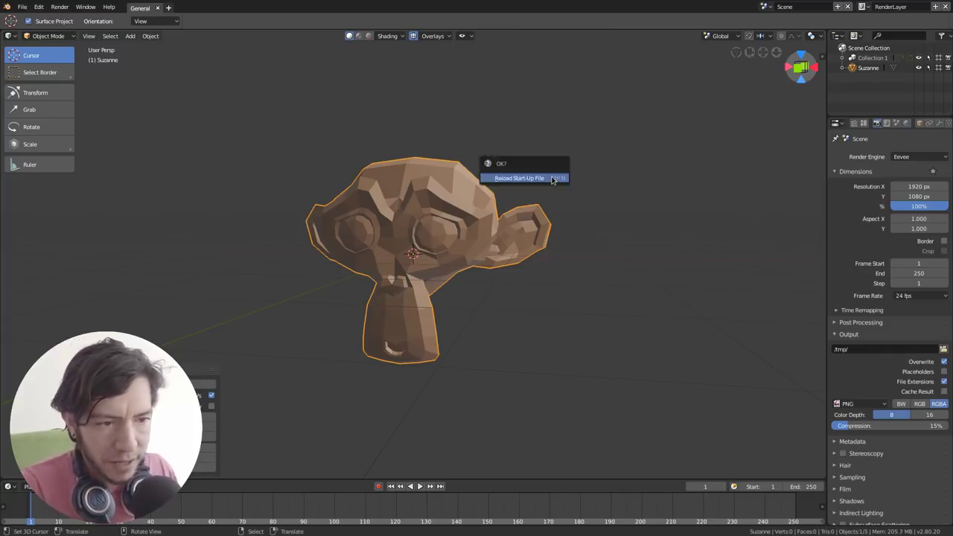
pyautogui.click(554, 179)
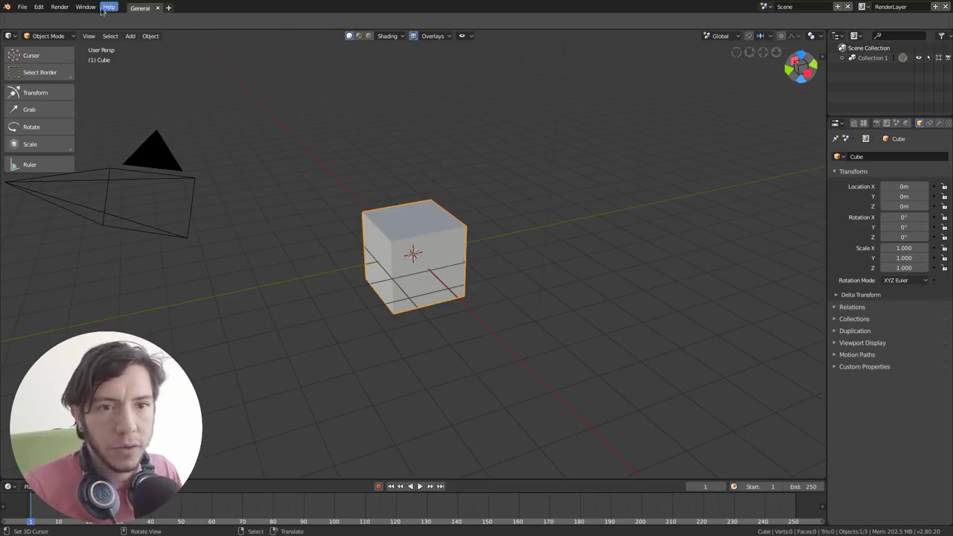
pyautogui.moveTo(320, 30); pyautogui.dragTo(322, 9)
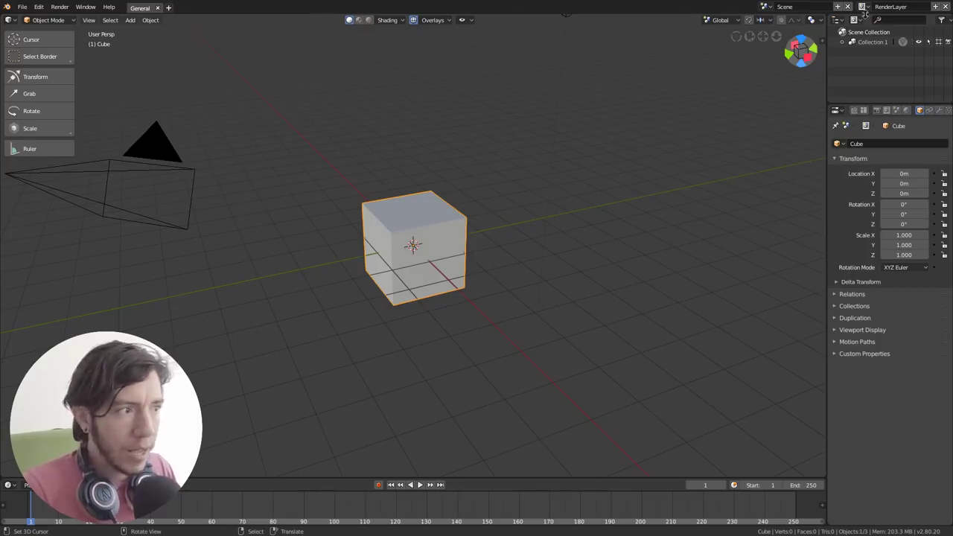
# - Open and close a New Main Window, then open a New Window child of the scene
pyautogui.click(84, 7)
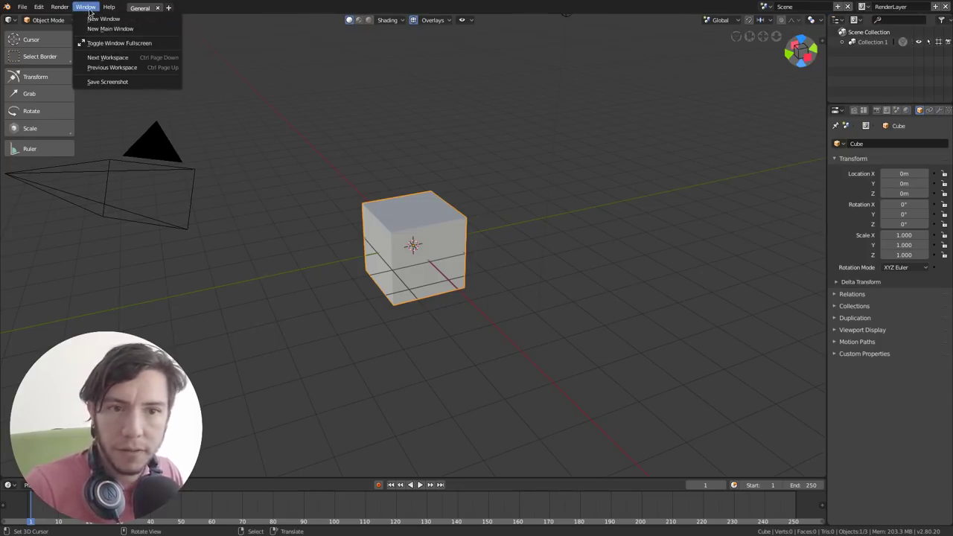
pyautogui.click(106, 29)
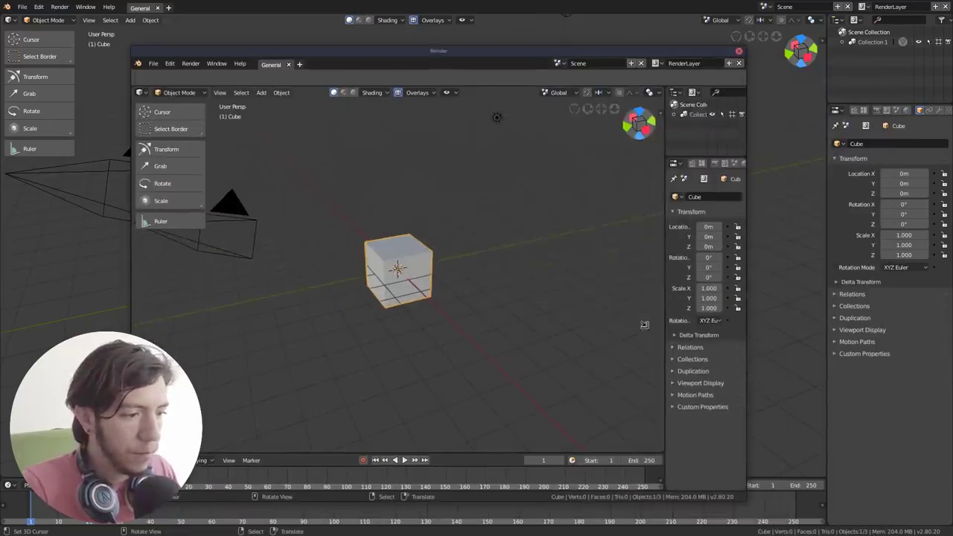
pyautogui.click(716, 50)
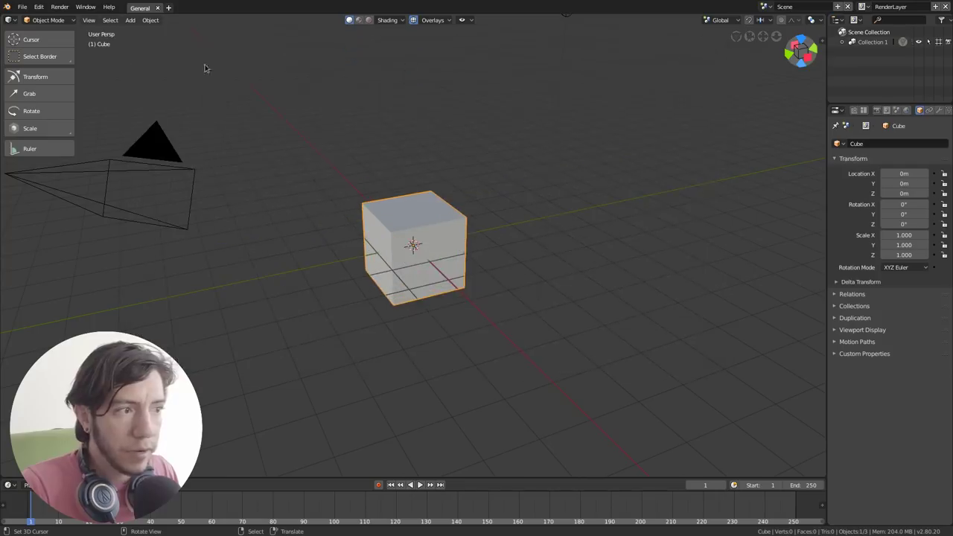
pyautogui.click(86, 7)
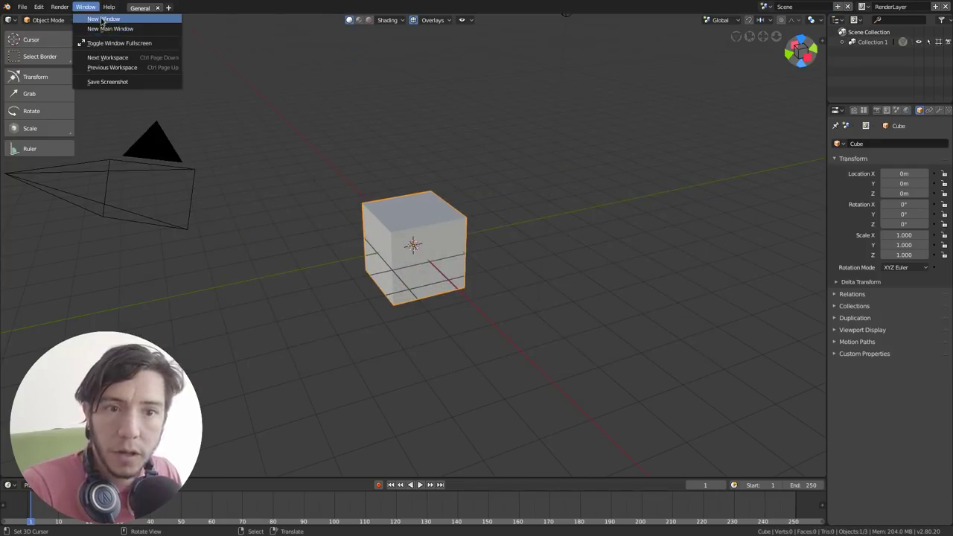
pyautogui.click(103, 19)
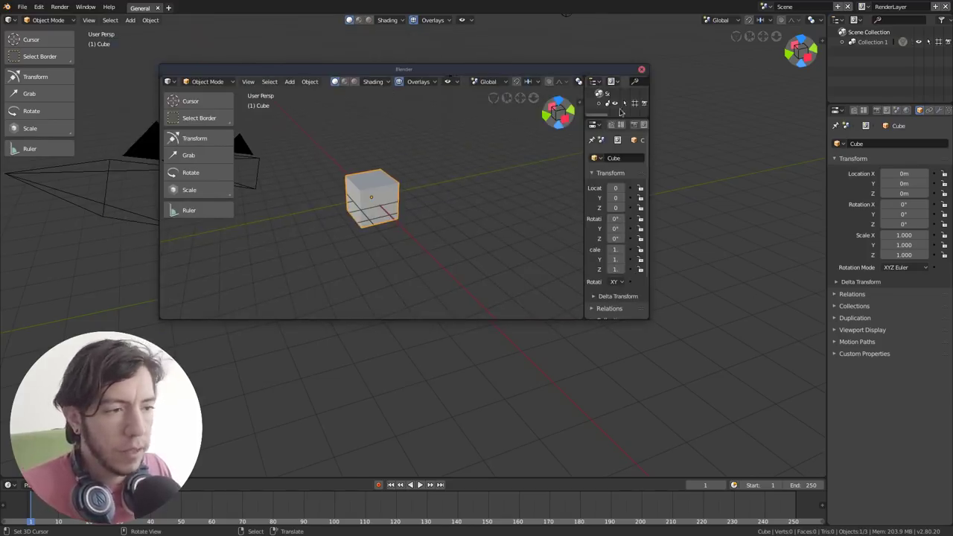
# - Close the floating child Blender window
pyautogui.click(642, 71)
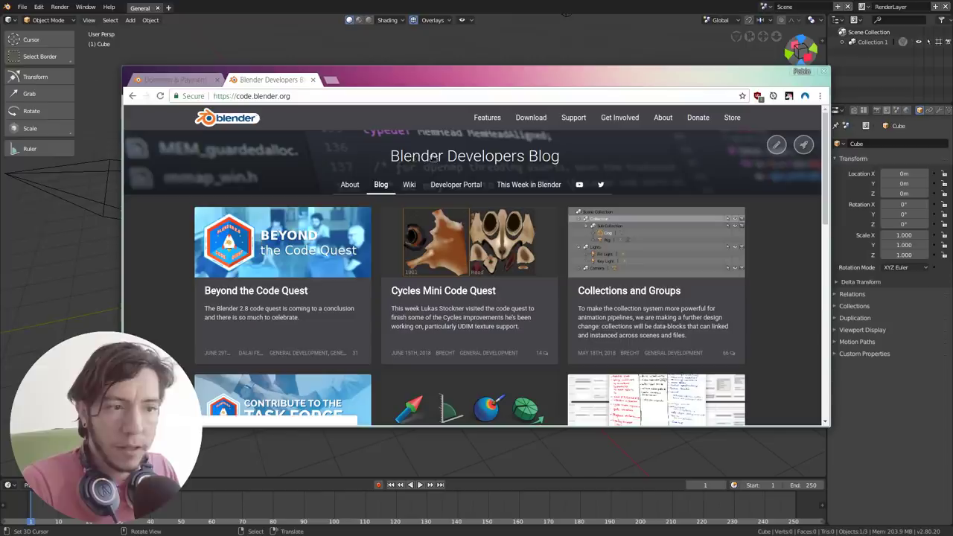
# - Open and scroll through the Beyond the Code Quest post, make the browser taller, then close it
pyautogui.click(292, 246)
pyautogui.scroll(-5, 687, 269)
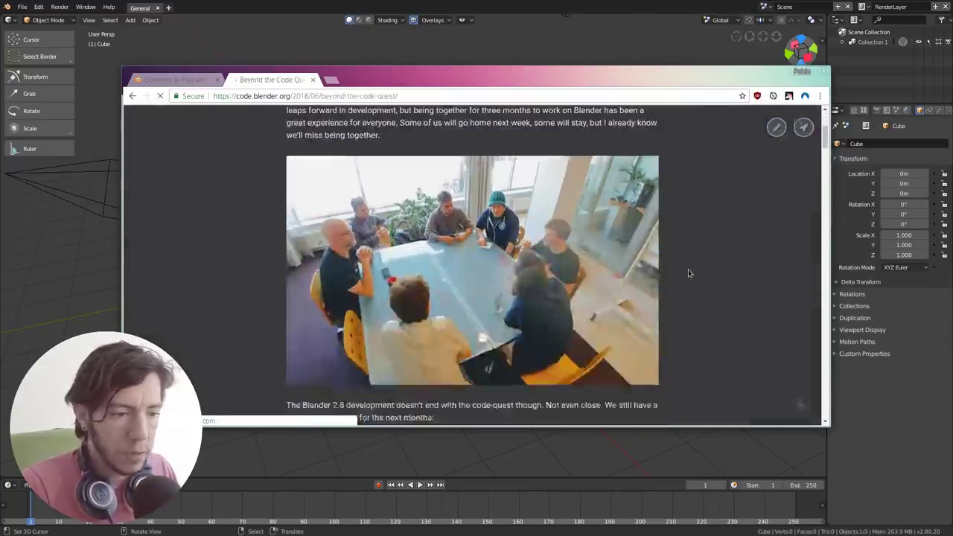
pyautogui.scroll(-10, 687, 271)
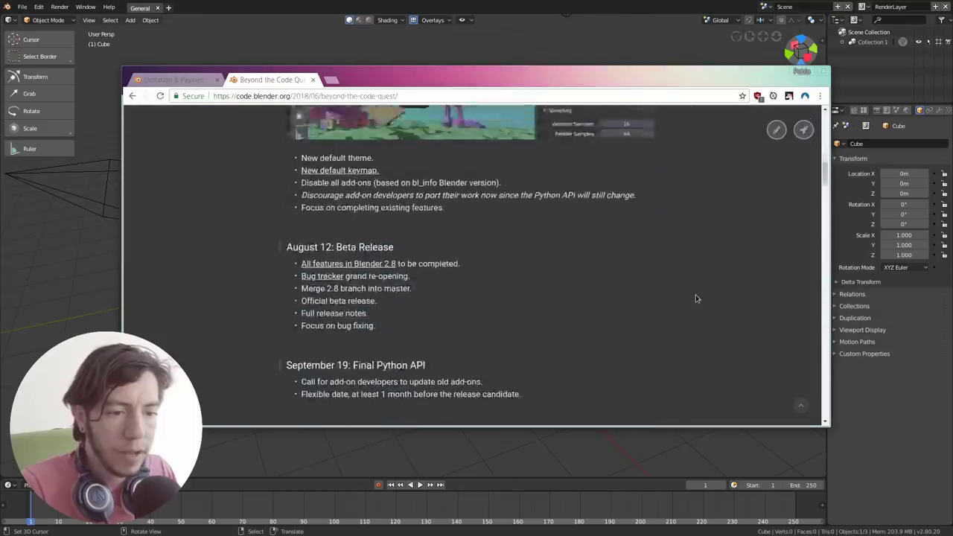
pyautogui.scroll(-5, 695, 299)
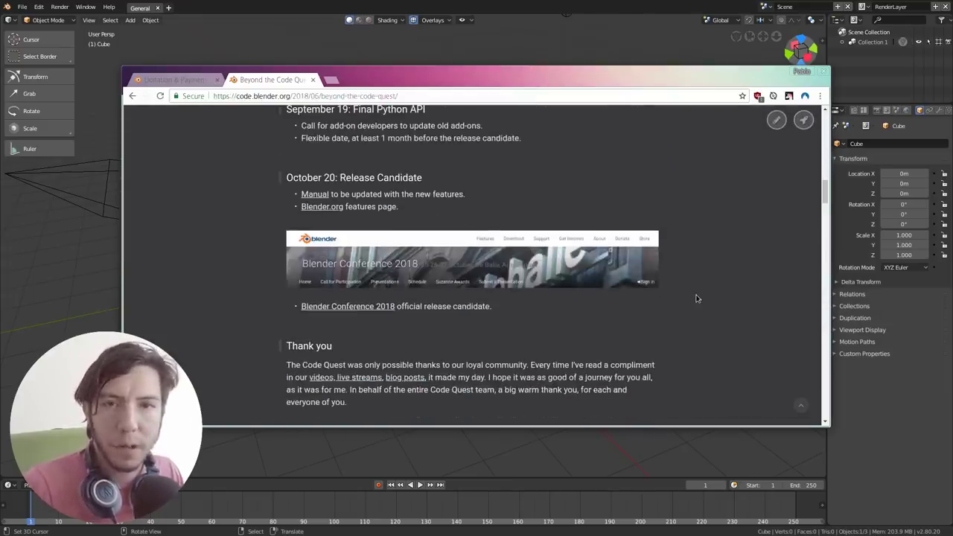
pyautogui.scroll(-3, 695, 299)
pyautogui.scroll(5, 698, 296)
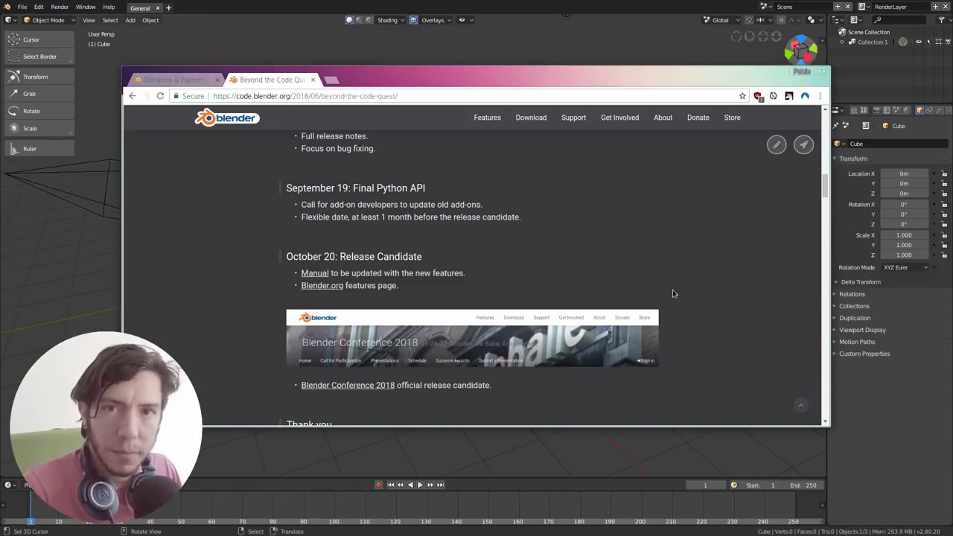
pyautogui.scroll(1, 673, 293)
pyautogui.scroll(-1, 673, 294)
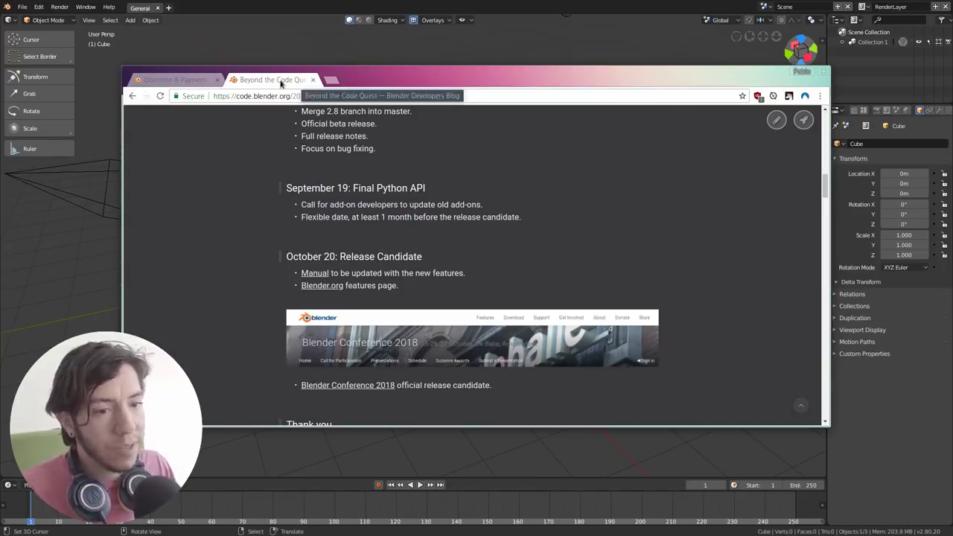
pyautogui.moveTo(566, 354)
pyautogui.keyDown('alt'); pyautogui.mouseDown()
pyautogui.moveTo(567, 379)
pyautogui.moveTo(554, 355)
pyautogui.mouseUp(); pyautogui.keyUp('alt')
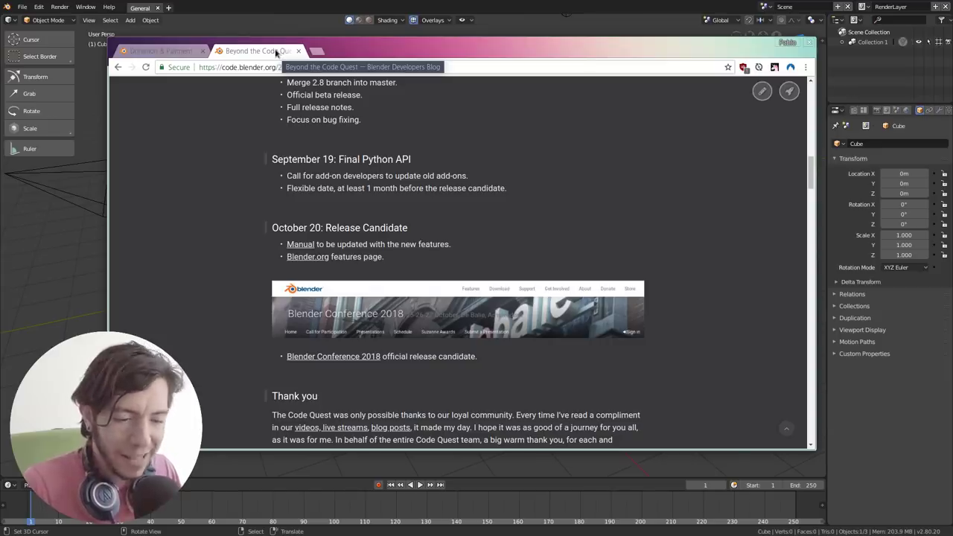
pyautogui.click(297, 50)
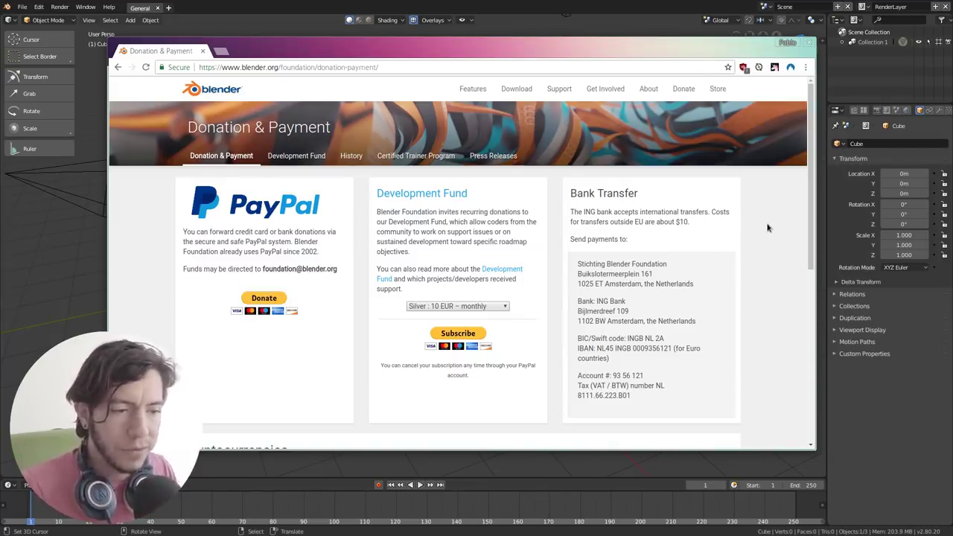
# - Browse the Development Fund page, close the browser, and place the 3D cursor right of the cube
pyautogui.click(416, 194)
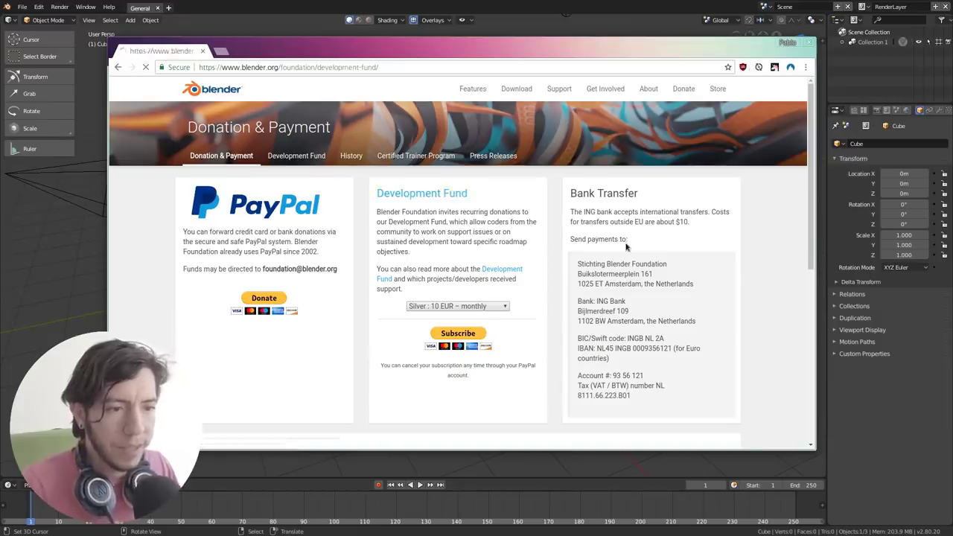
pyautogui.scroll(-4, 699, 252)
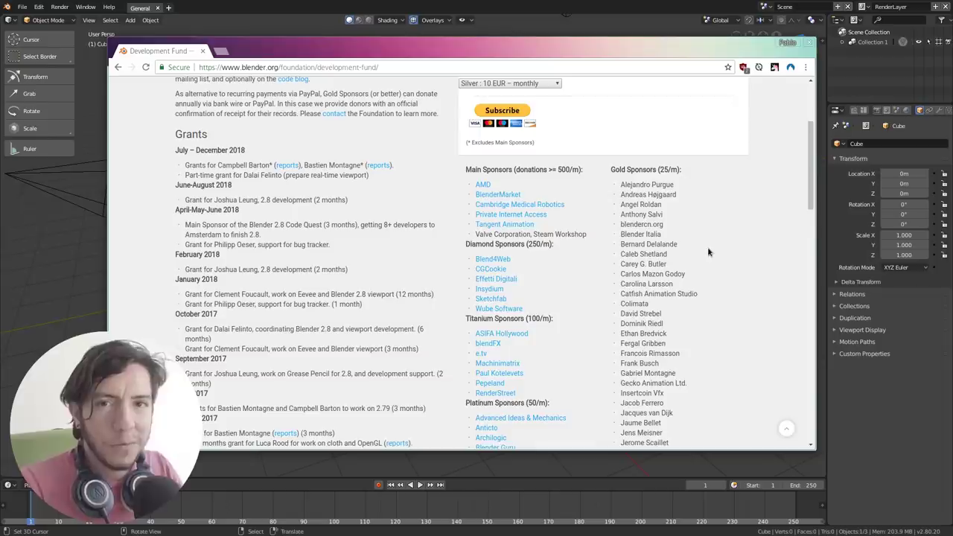
pyautogui.scroll(4, 708, 252)
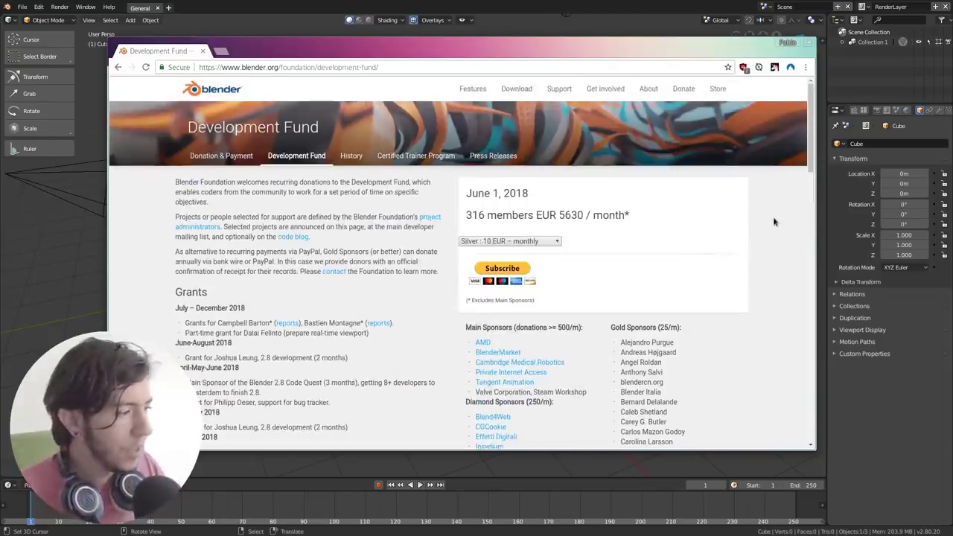
pyautogui.click(808, 45)
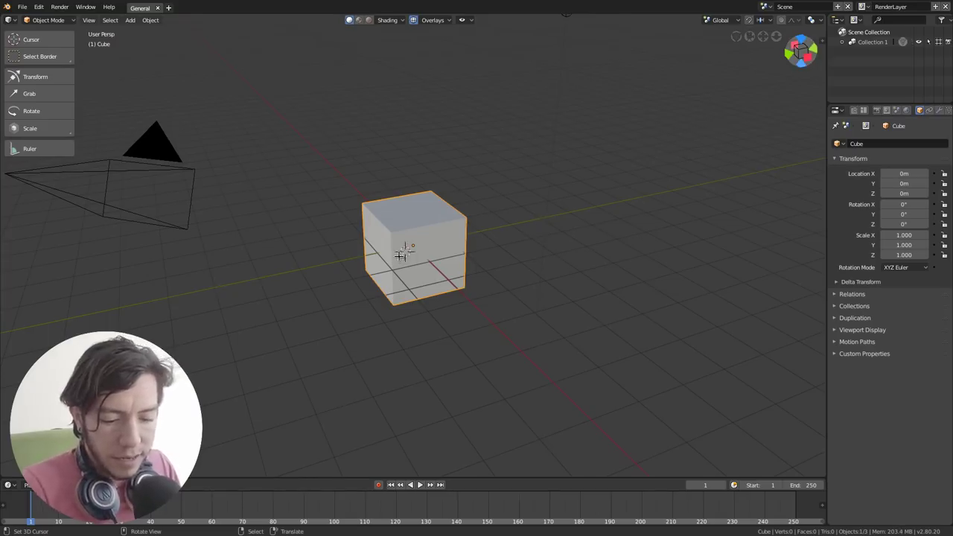
pyautogui.click(534, 268)
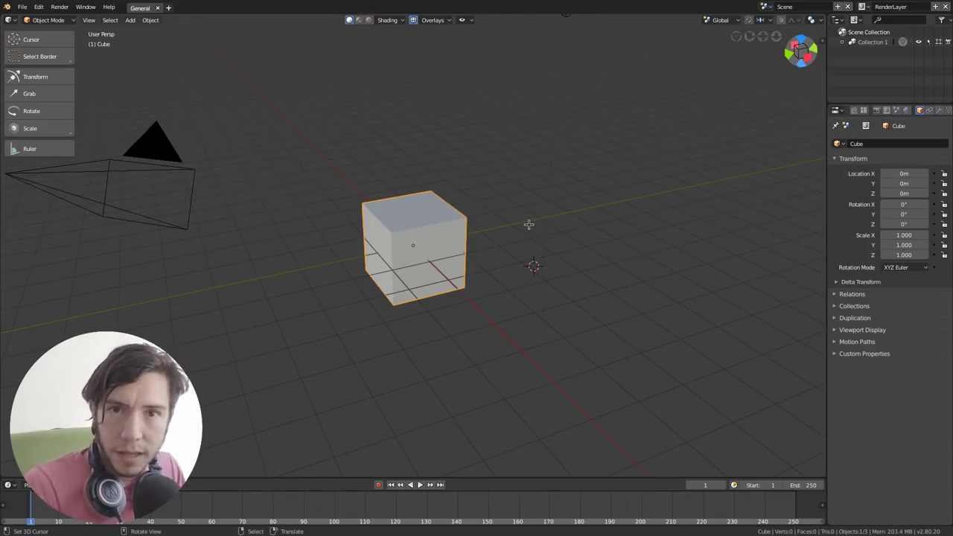